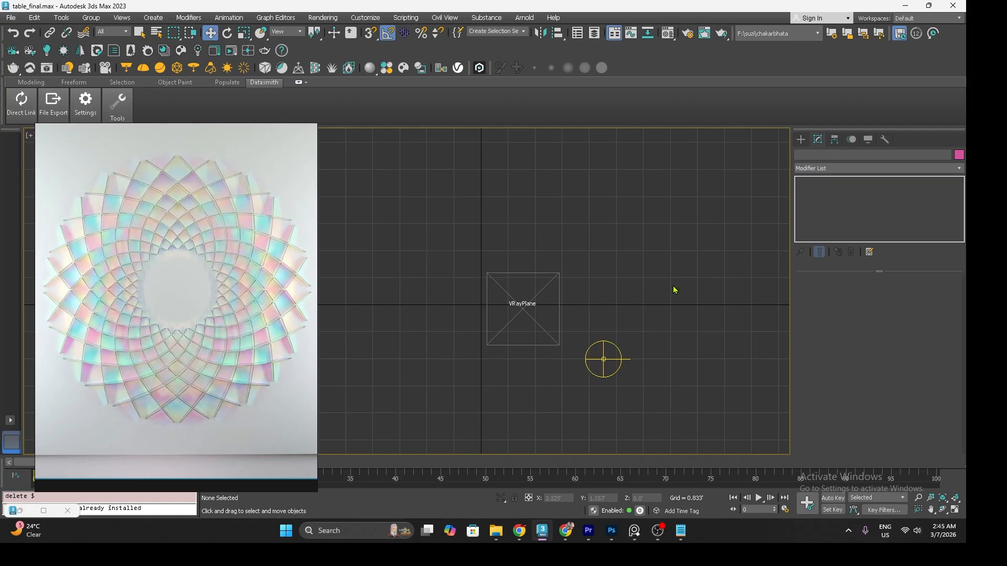
# - Draw an arc with a radius of about 40 units curving outward above the VRayPlane and convert it to an editable spline
pyautogui.click(801, 139)
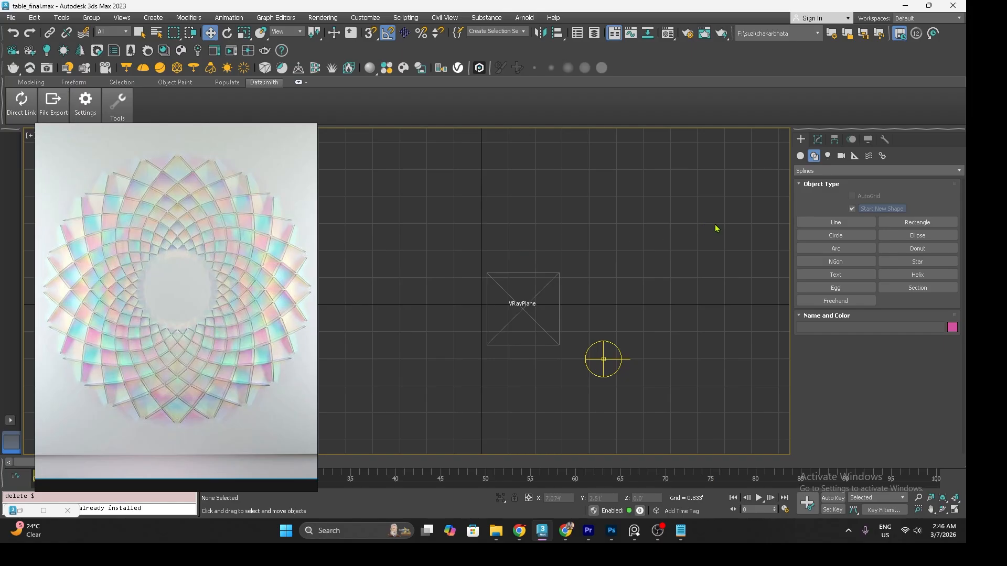
pyautogui.click(831, 250)
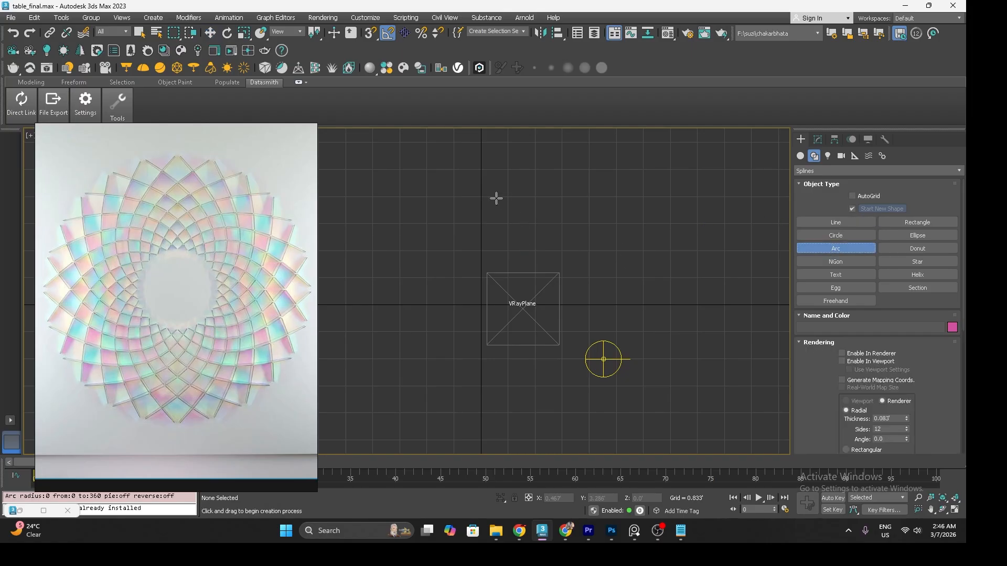
pyautogui.moveTo(481, 142); pyautogui.dragTo(533, 272)
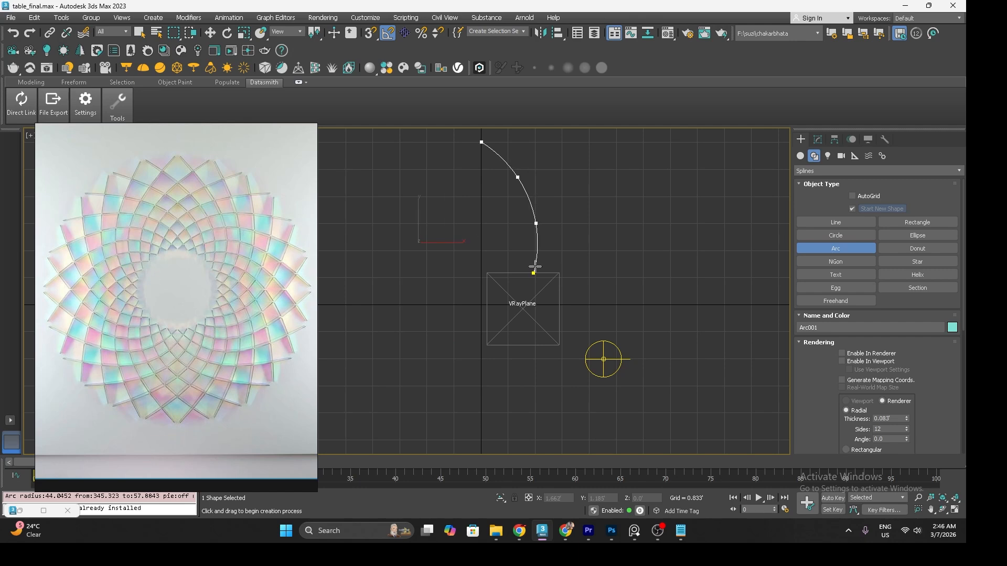
pyautogui.click(535, 266)
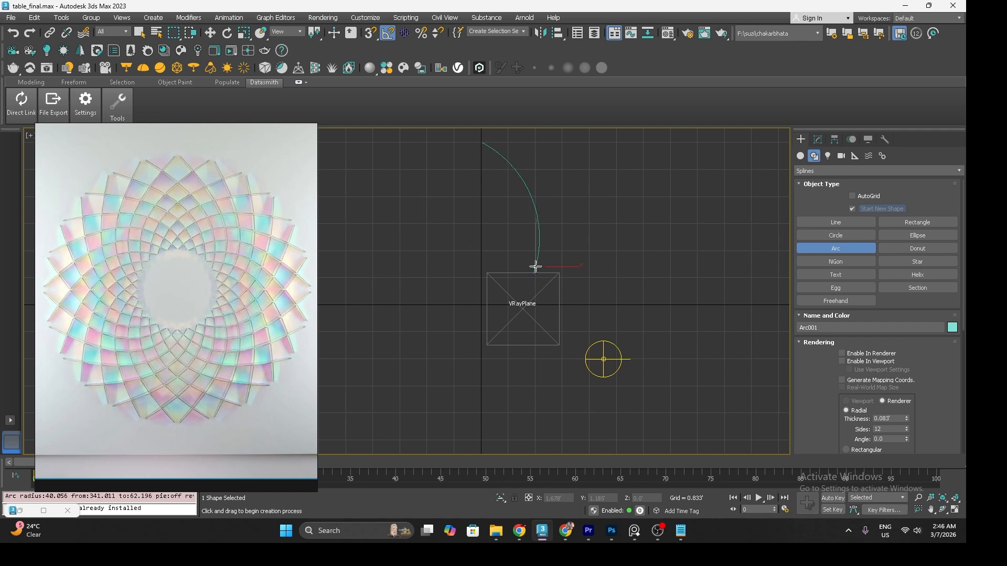
pyautogui.press('w')
pyautogui.rightClick(532, 249)
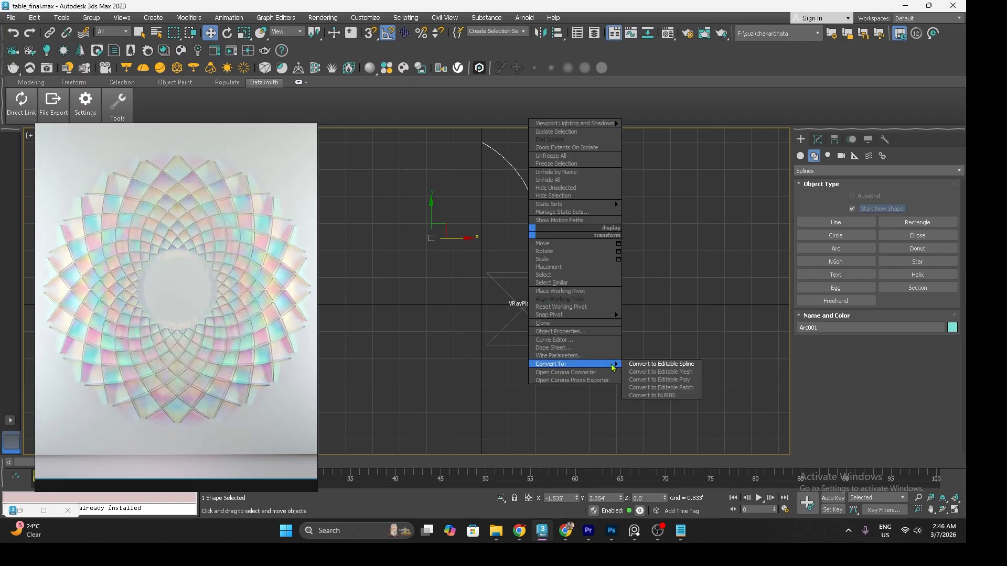
pyautogui.click(645, 365)
# - Move only the arc's pivot onto its upper end vertex using vertex snapping
pyautogui.click(835, 140)
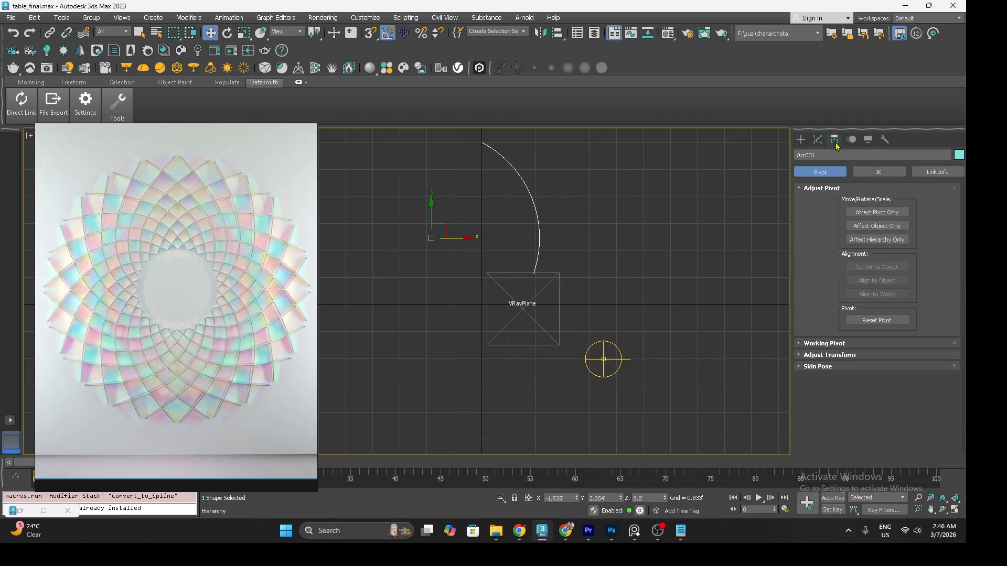
pyautogui.click(871, 213)
pyautogui.press('s')
pyautogui.press('a')
pyautogui.moveTo(435, 235); pyautogui.dragTo(483, 140)
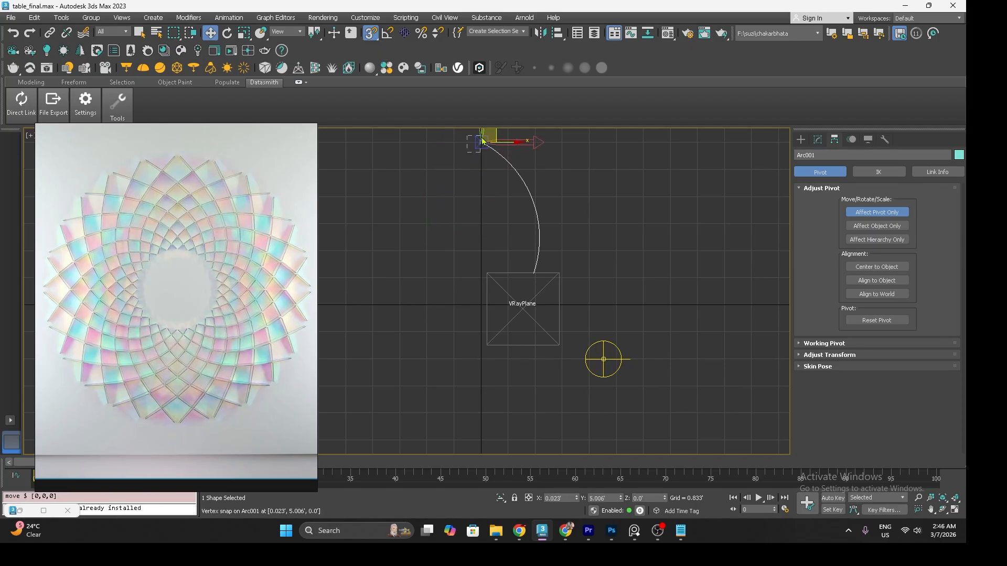
pyautogui.click(856, 214)
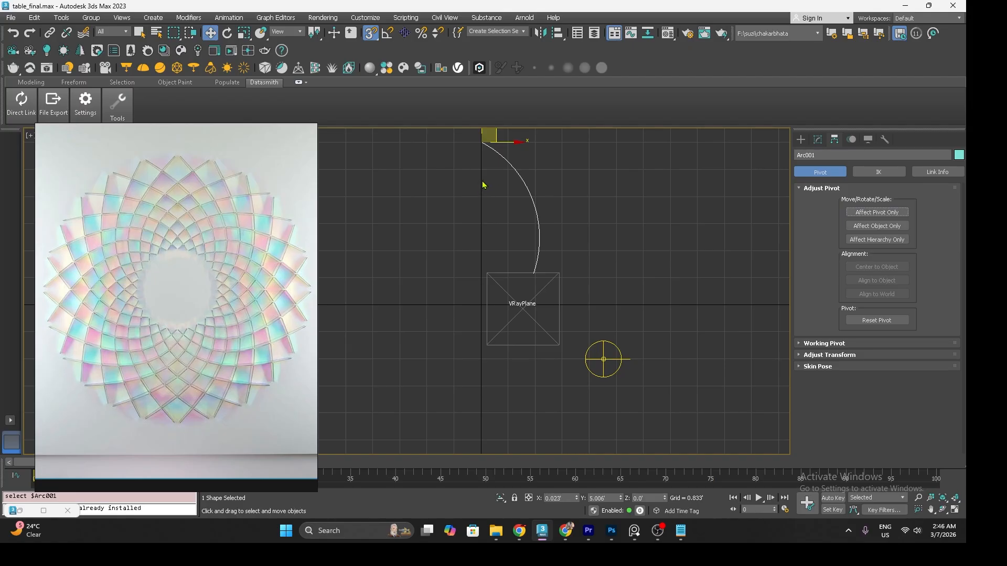
pyautogui.rightClick(370, 33)
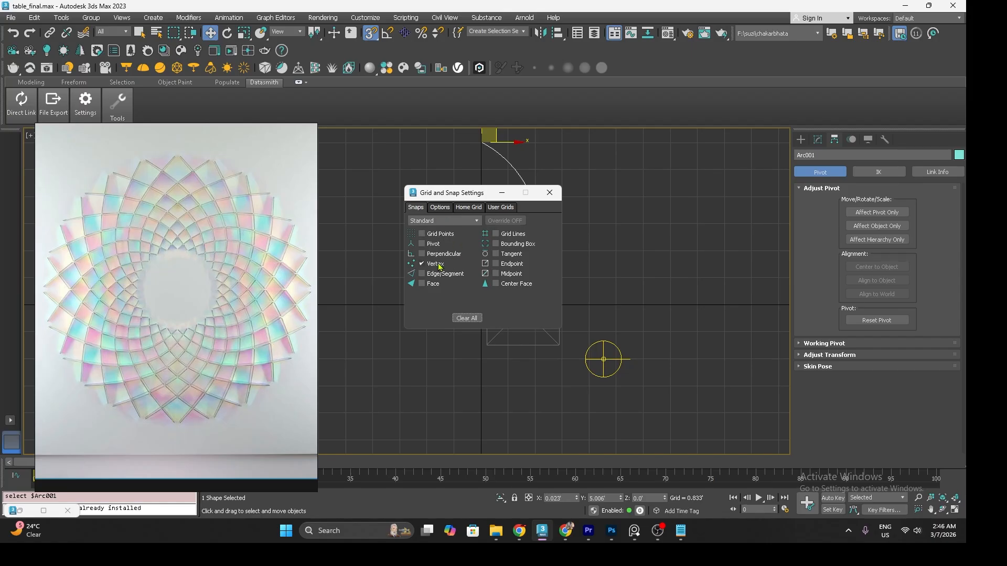
pyautogui.click(550, 192)
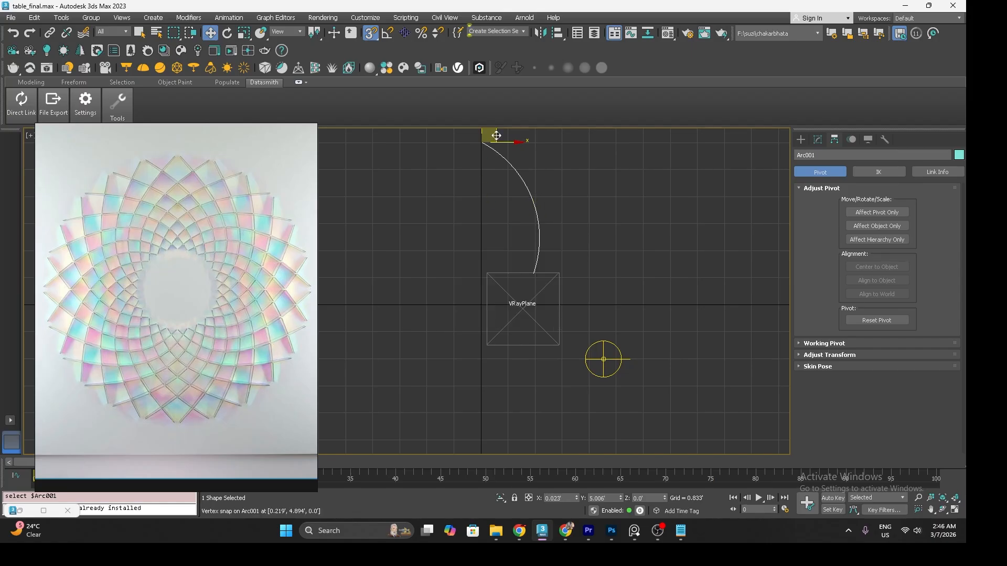
# - Mirror the arc across X as a copy and turn off 3D snapping
pyautogui.click(541, 33)
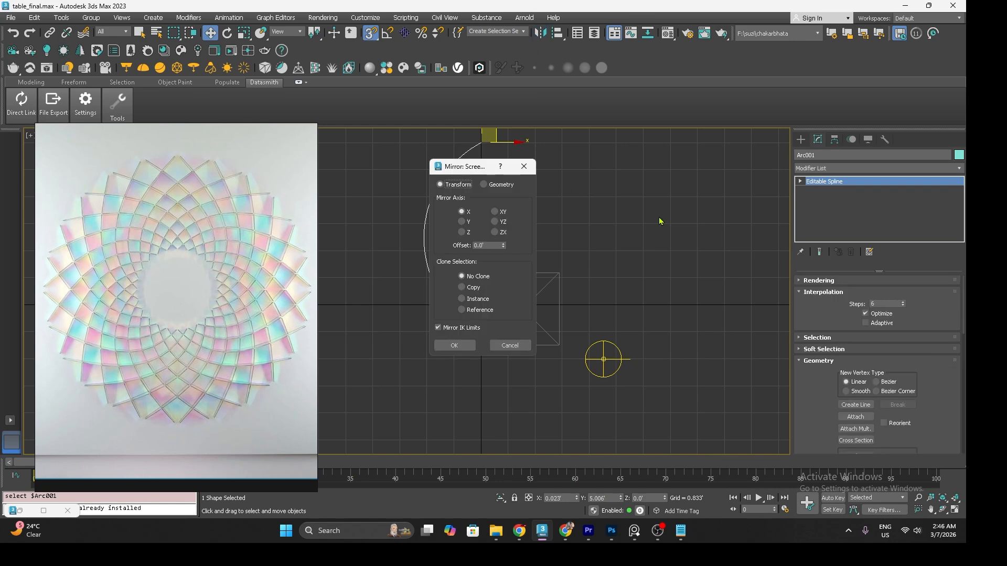
pyautogui.moveTo(471, 169); pyautogui.dragTo(702, 189)
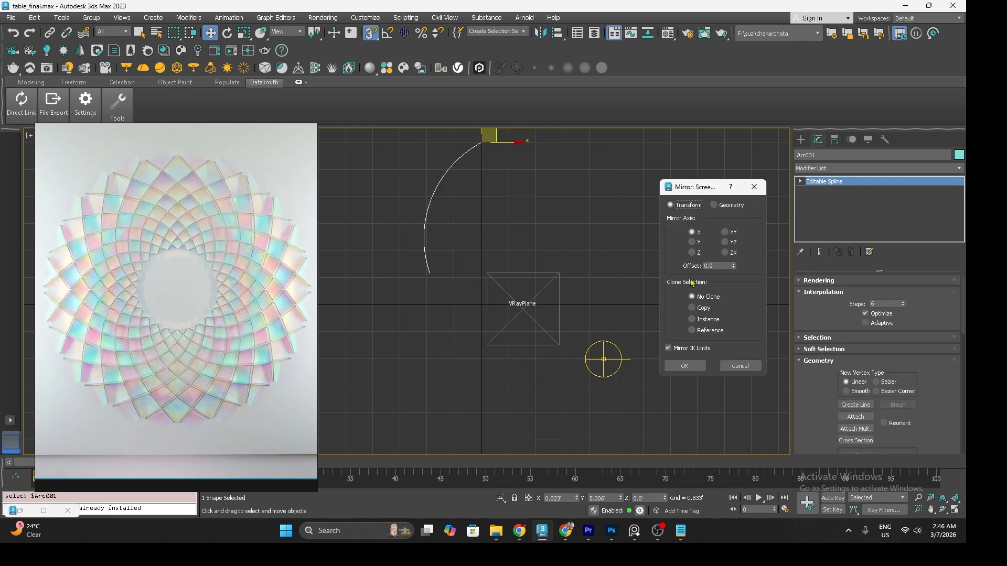
pyautogui.click(694, 311)
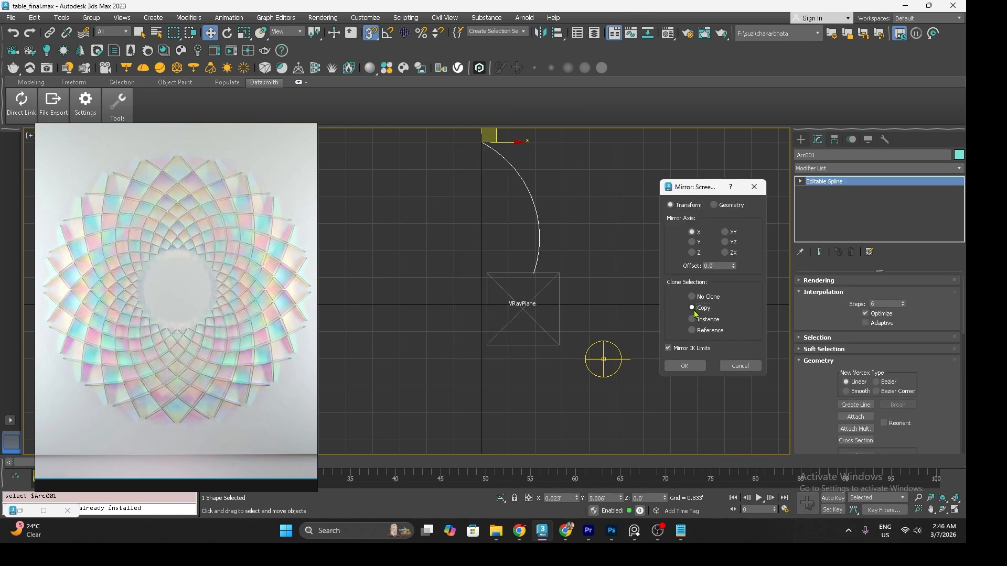
pyautogui.click(681, 367)
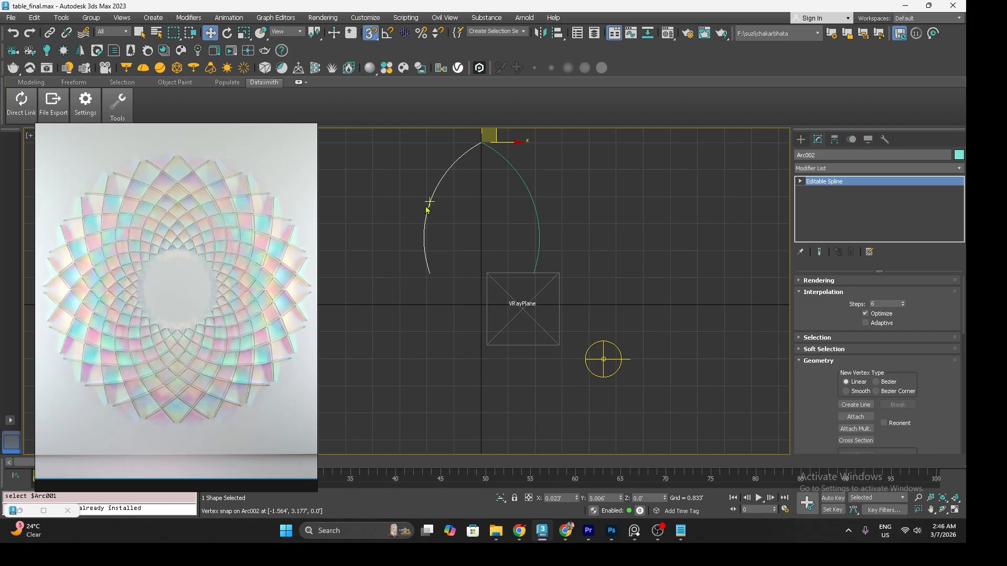
pyautogui.click(373, 35)
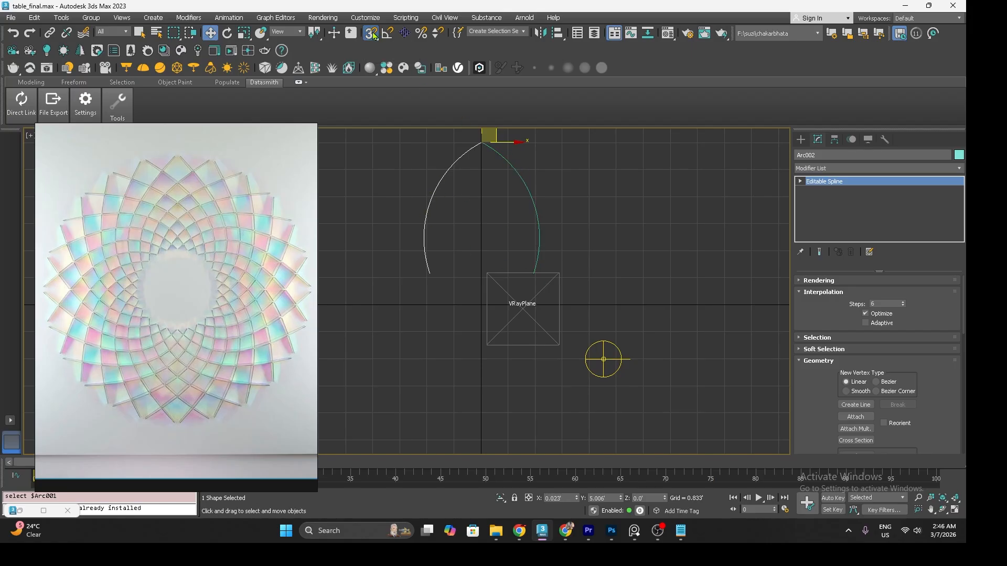
# - Attach the mirrored left arc to the original right arc as one editable spline
pyautogui.moveTo(492, 227); pyautogui.dragTo(479, 270, button='middle')
pyautogui.click(493, 203)
pyautogui.rightClick(490, 200)
pyautogui.moveTo(548, 336)
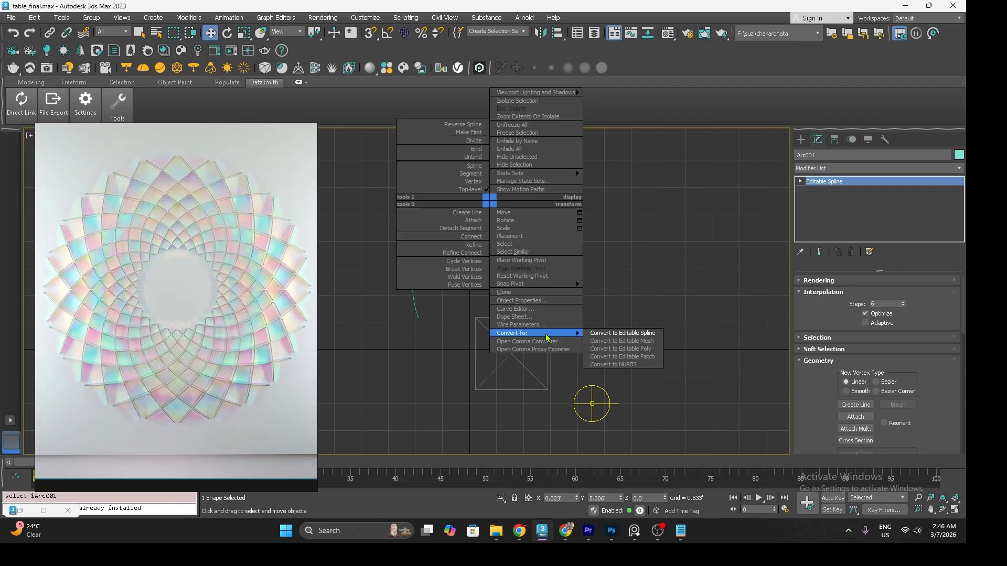
pyautogui.click(601, 333)
pyautogui.rightClick(498, 245)
pyautogui.click(475, 258)
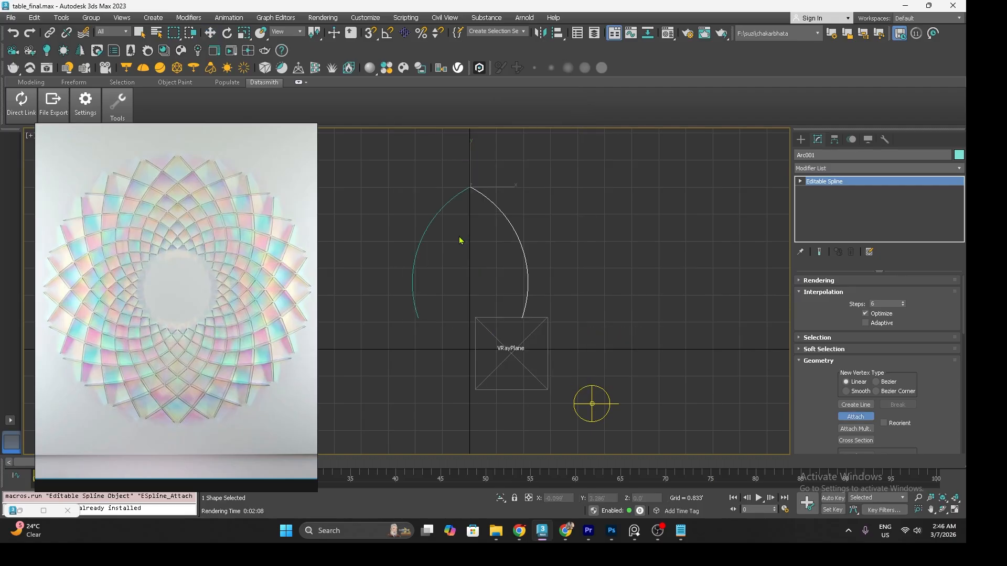
pyautogui.click(444, 214)
# - Select both arcs at spline level and apply a narrow Outline that turns them into thin closed strips
pyautogui.click(799, 181)
pyautogui.click(810, 209)
pyautogui.moveTo(414, 212); pyautogui.dragTo(591, 280)
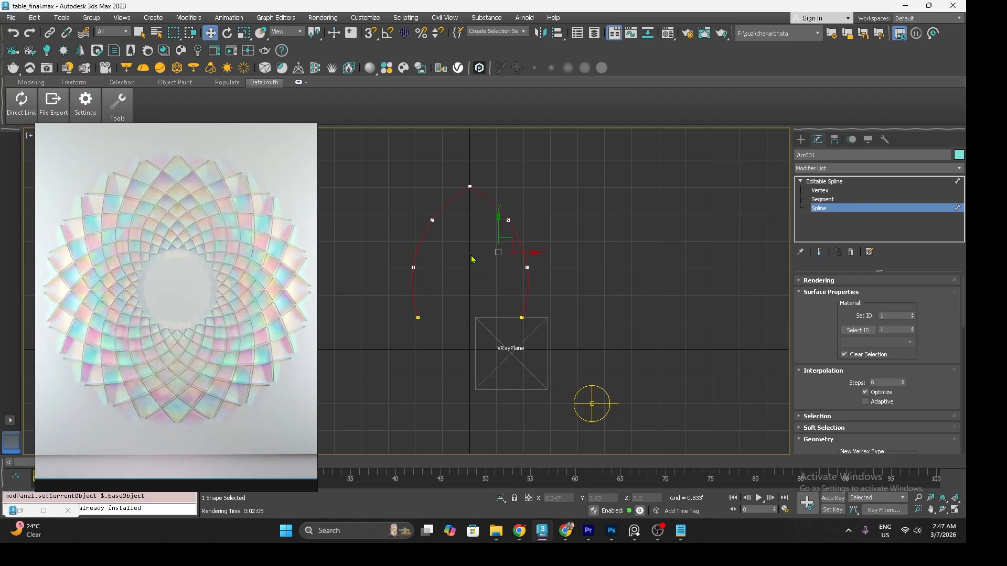
pyautogui.press('x')
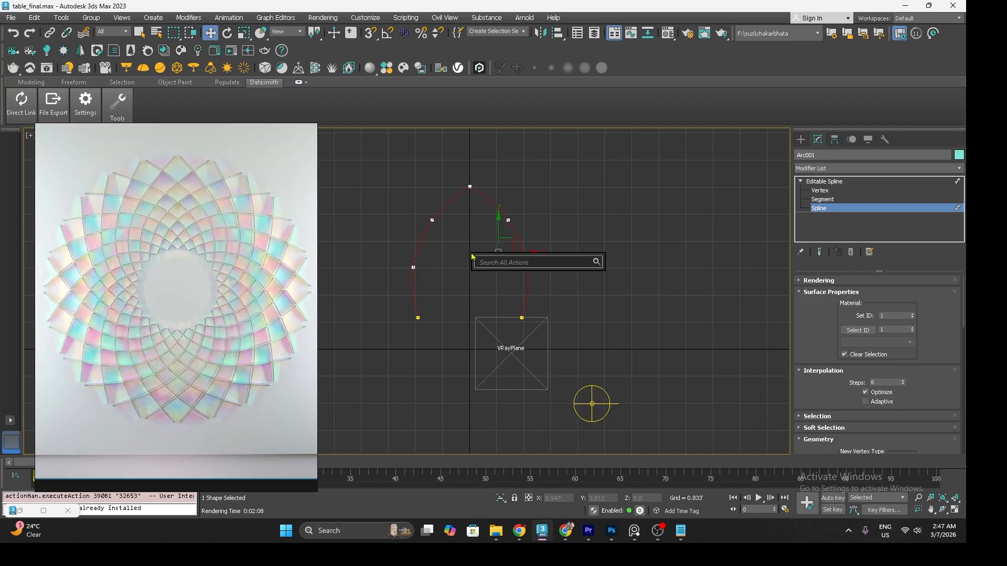
pyautogui.write('off')
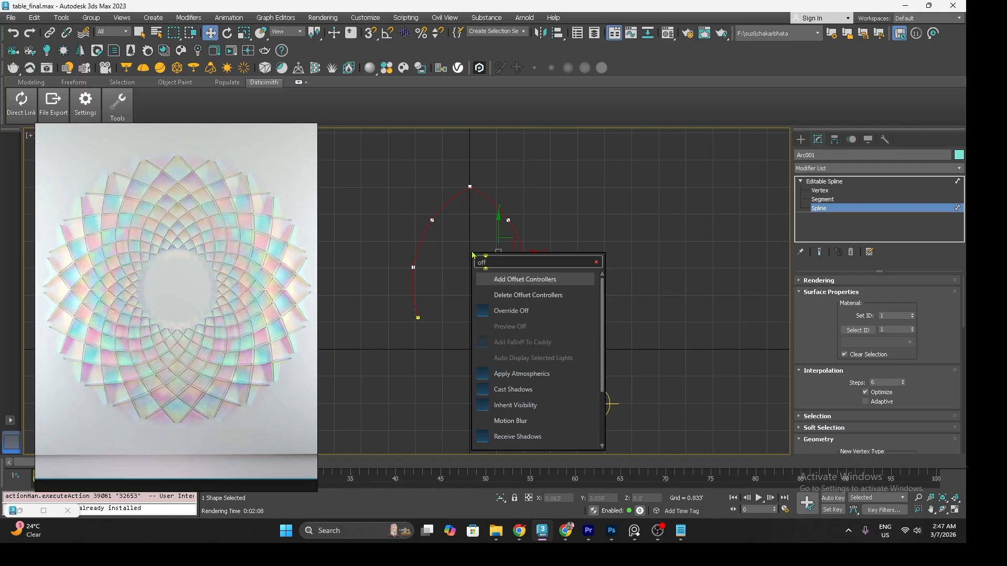
pyautogui.press('BackSpace')
pyautogui.press('BackSpace')
pyautogui.press('BackSpace')
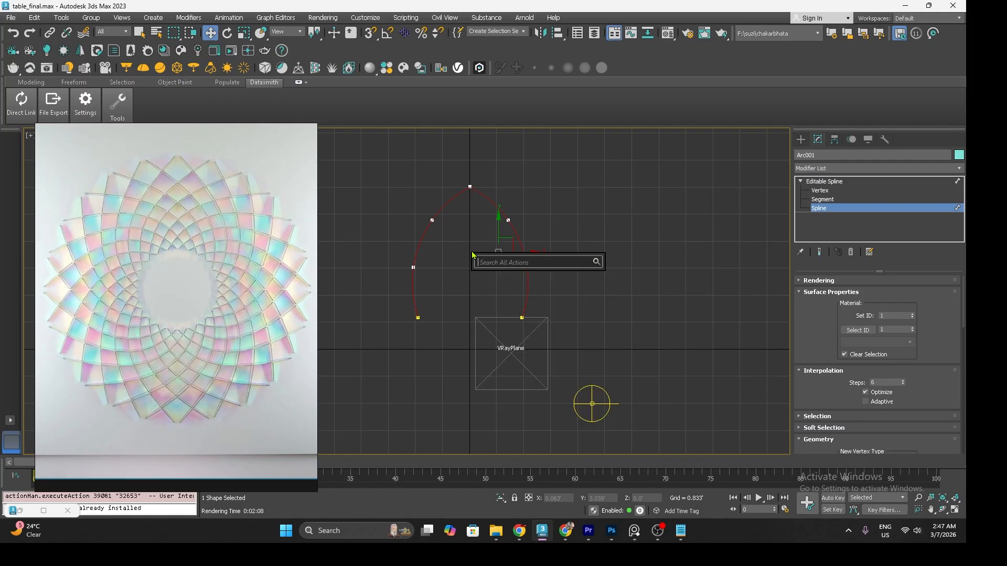
pyautogui.write('out')
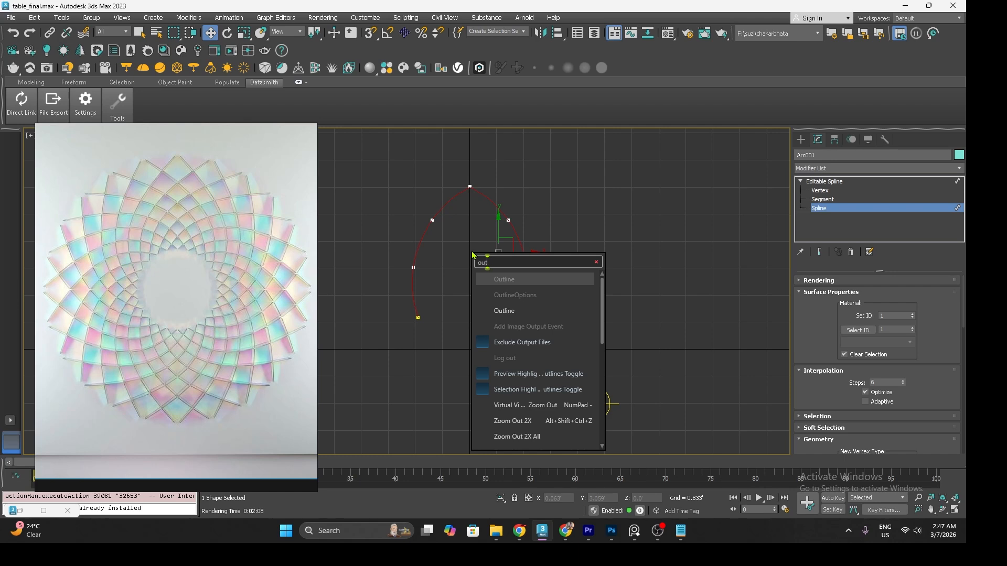
pyautogui.press('Down')
pyautogui.press('Return')
pyautogui.scroll(3, 477, 197)
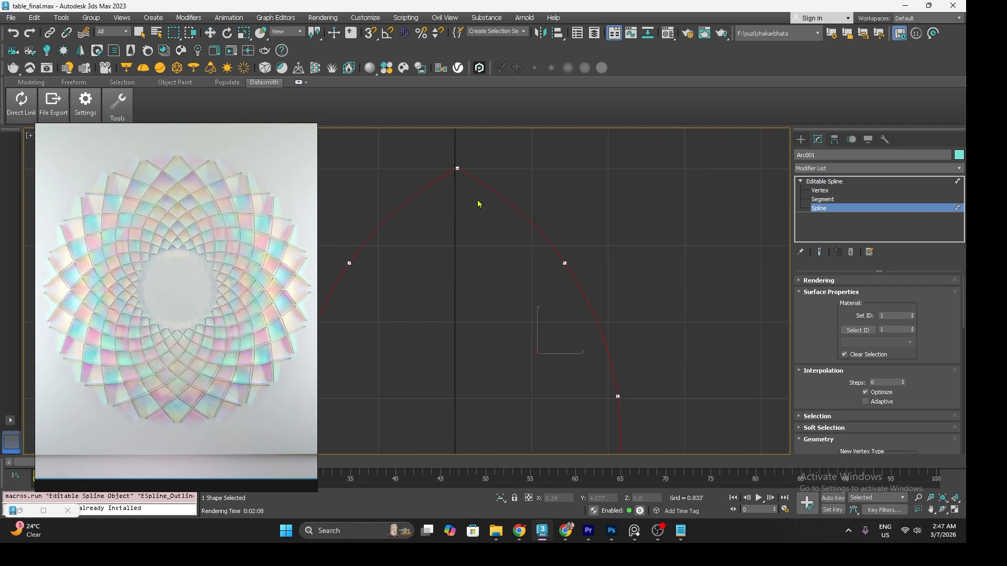
pyautogui.moveTo(490, 189); pyautogui.dragTo(490, 185)
pyautogui.moveTo(491, 185); pyautogui.dragTo(491, 185)
# - Delete the left outlined spline, keeping only the right strip
pyautogui.scroll(-5, 501, 232)
pyautogui.press('w')
pyautogui.click(589, 231)
pyautogui.moveTo(461, 262); pyautogui.dragTo(456, 255)
pyautogui.press('Delete')
# - Leave spline level and shift the whole arc strip slightly right along X to about 0.09'
pyautogui.scroll(2, 530, 216)
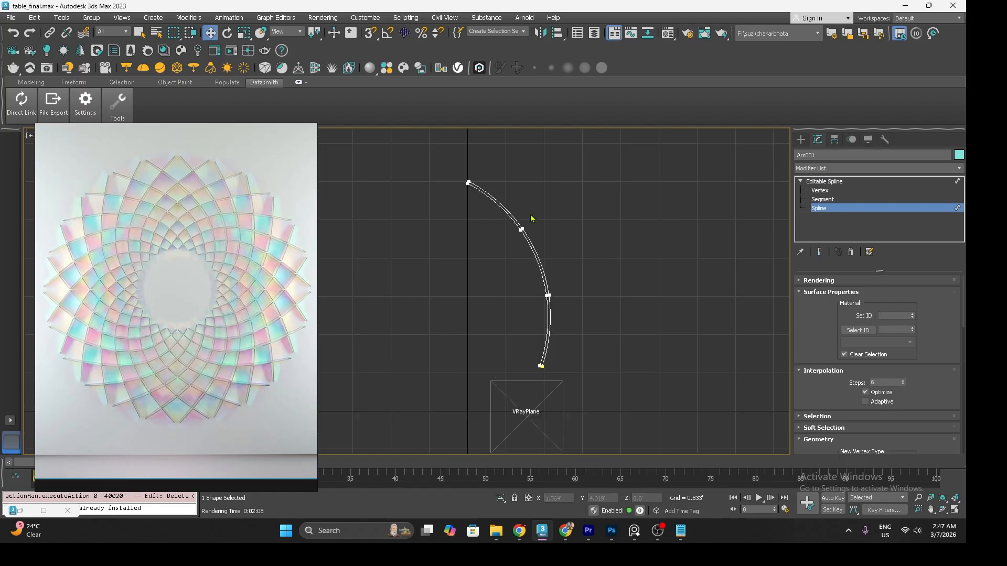
pyautogui.click(806, 184)
pyautogui.moveTo(500, 184); pyautogui.dragTo(502, 182)
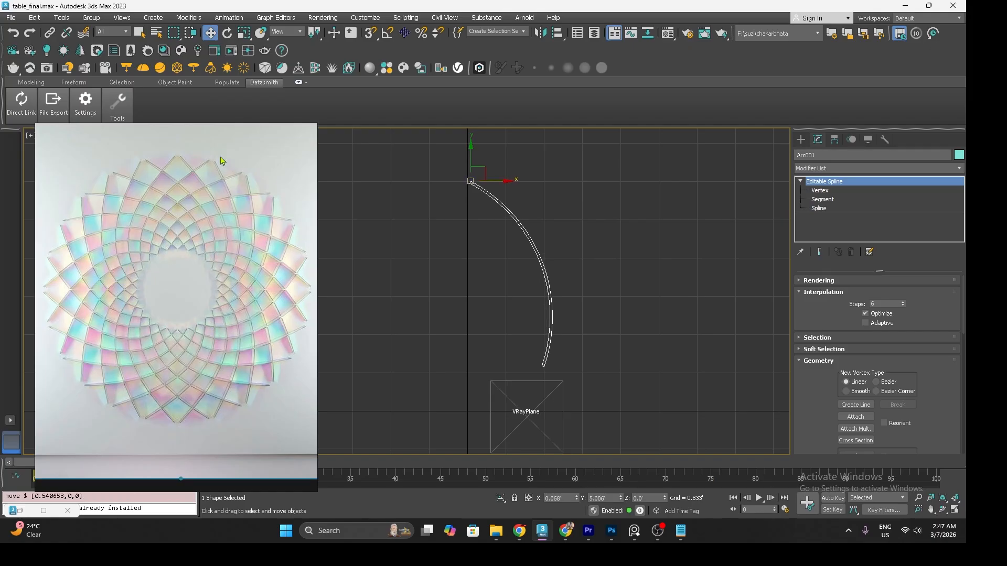
pyautogui.scroll(3, 179, 162)
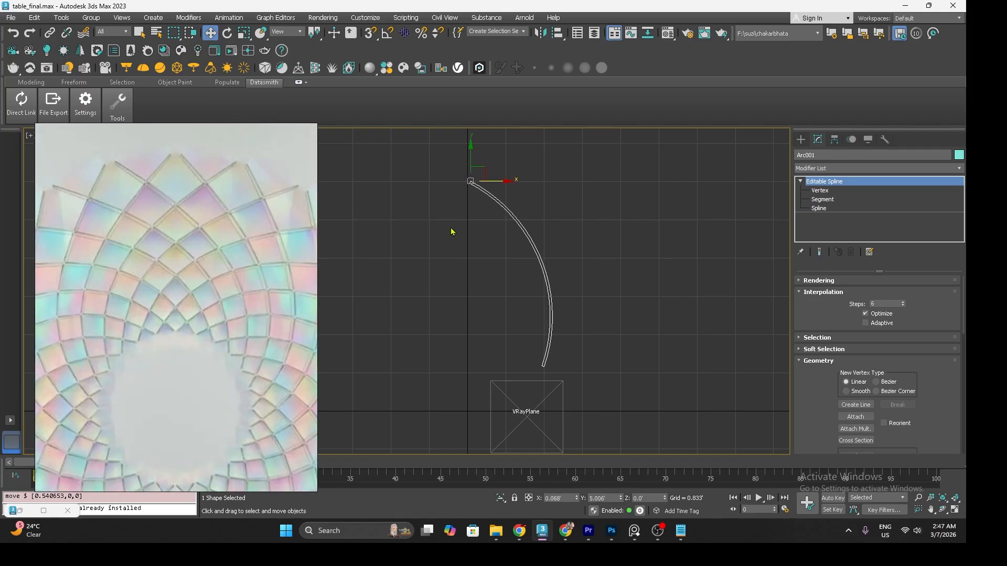
pyautogui.moveTo(503, 181); pyautogui.dragTo(507, 180)
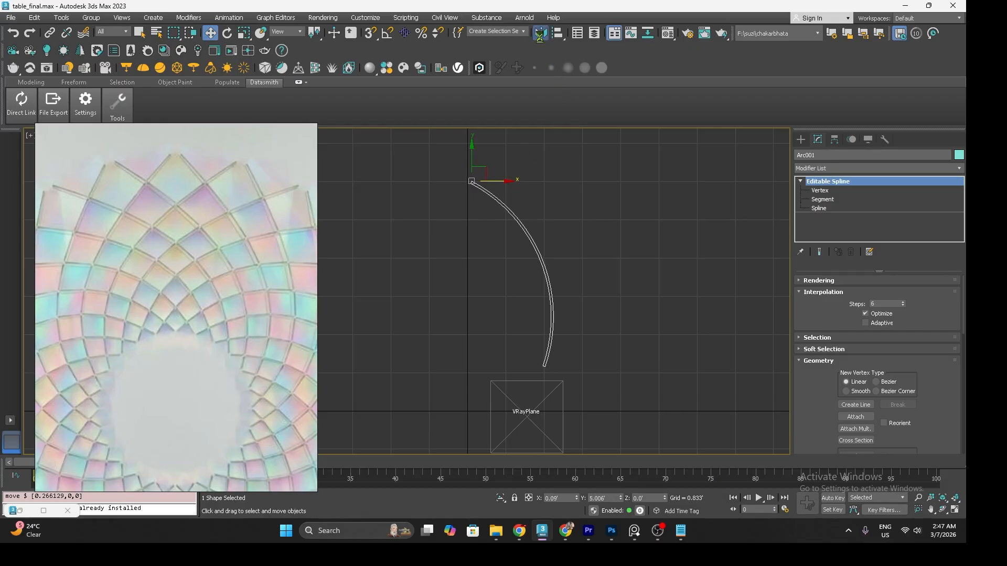
# - Mirror the arc strip across X as a copy and shift the copy to about X -0.06', leaving a small gap at the apex
pyautogui.click(540, 33)
pyautogui.click(456, 344)
pyautogui.moveTo(492, 181); pyautogui.dragTo(487, 180)
# - Attach the right arc strip to the mirrored left strip to form one spline object
pyautogui.rightClick(449, 212)
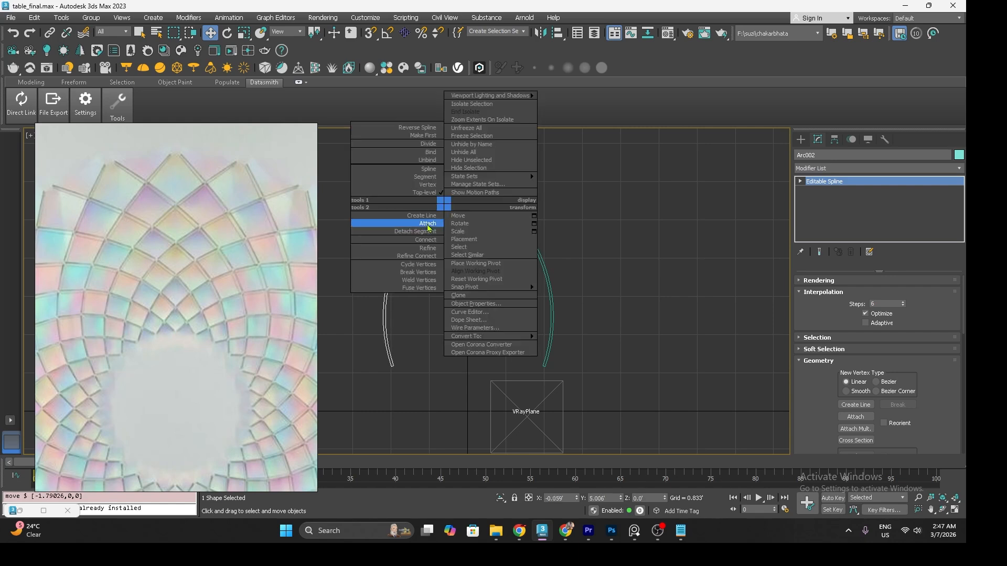
pyautogui.click(427, 223)
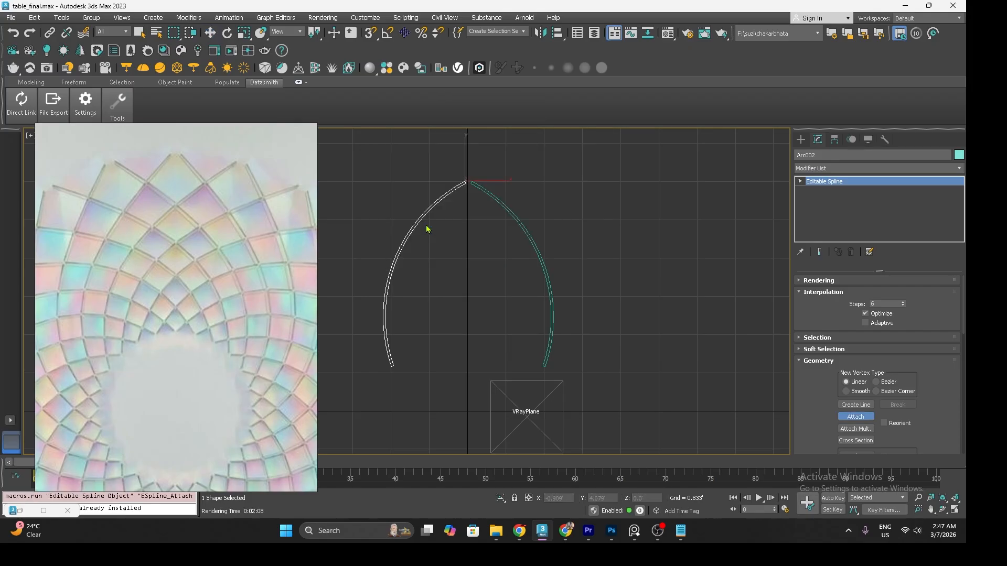
pyautogui.click(505, 211)
pyautogui.scroll(-3, 477, 255)
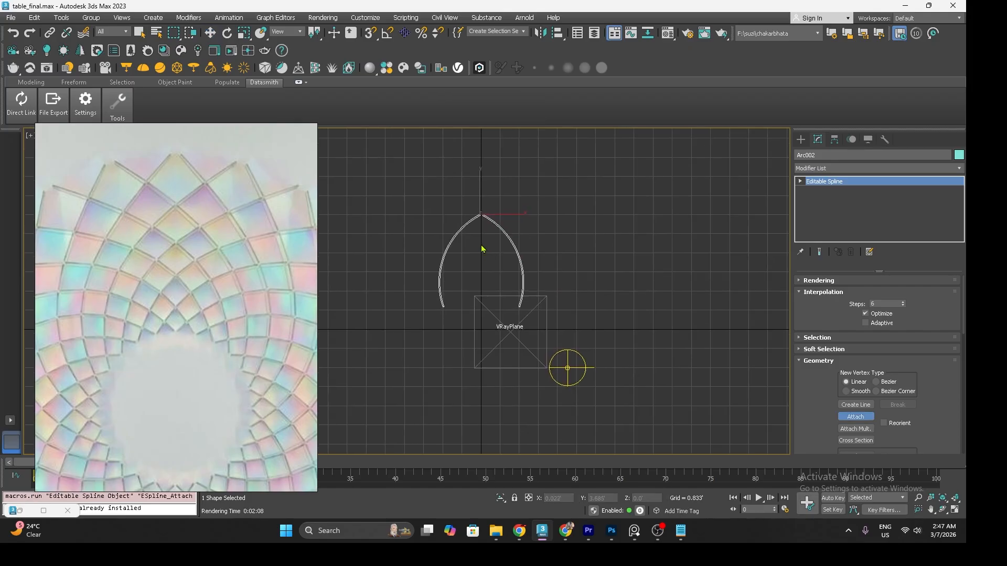
pyautogui.press('w')
# - Centre the pivot of the combined arc shape to the object
pyautogui.scroll(4, 483, 233)
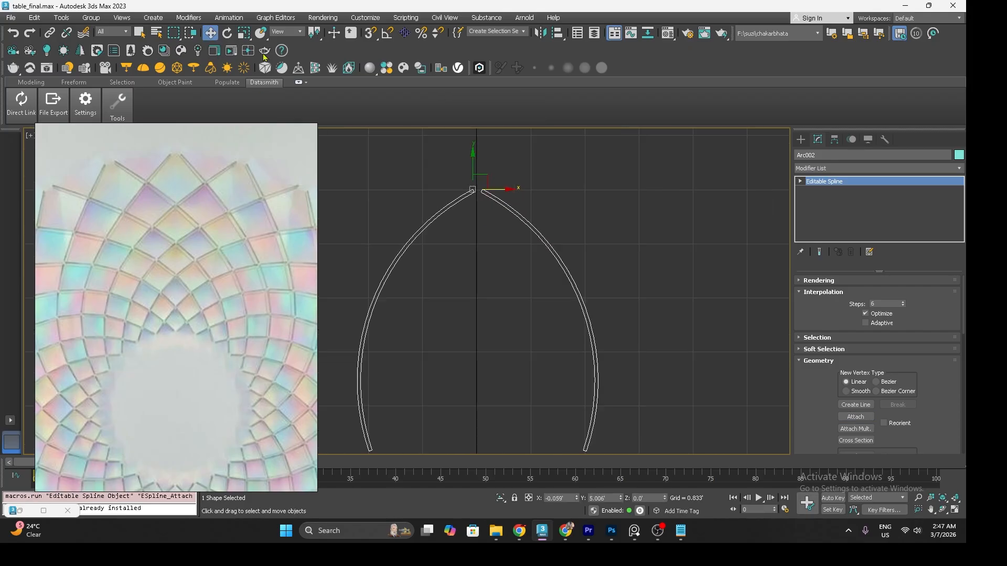
pyautogui.click(835, 139)
pyautogui.click(876, 212)
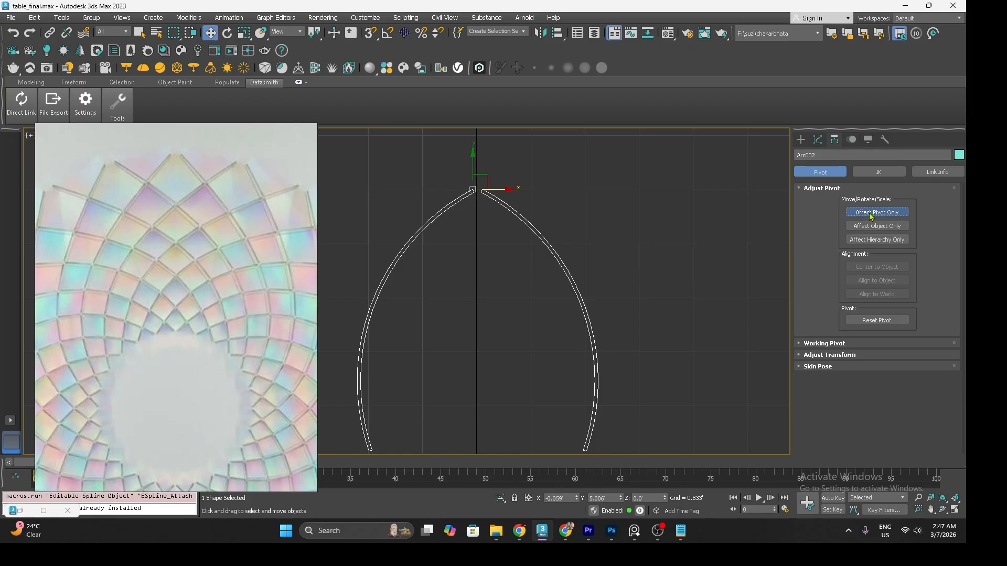
pyautogui.click(866, 267)
pyautogui.click(873, 213)
# - Move the combined arc shape to the world origin by setting its absolute X and Y to 0
pyautogui.scroll(-3, 534, 261)
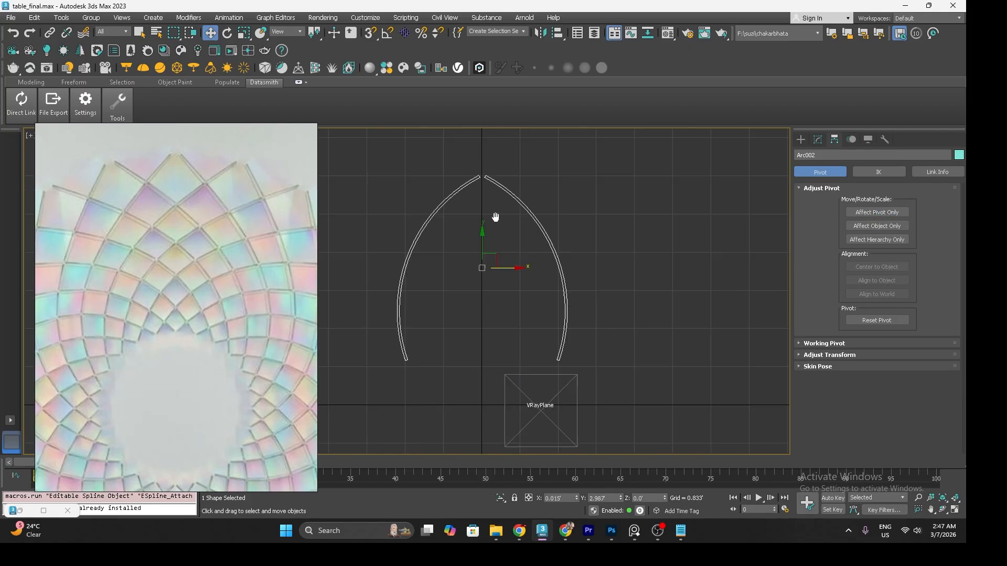
pyautogui.rightClick(209, 36)
pyautogui.doubleClick(427, 171)
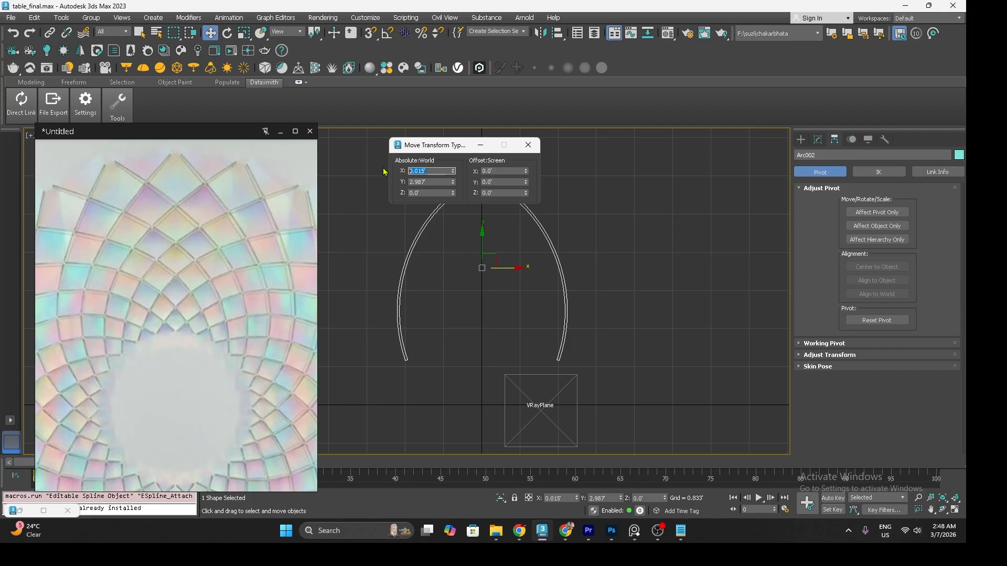
pyautogui.write('0')
pyautogui.press('Tab')
pyautogui.write('0')
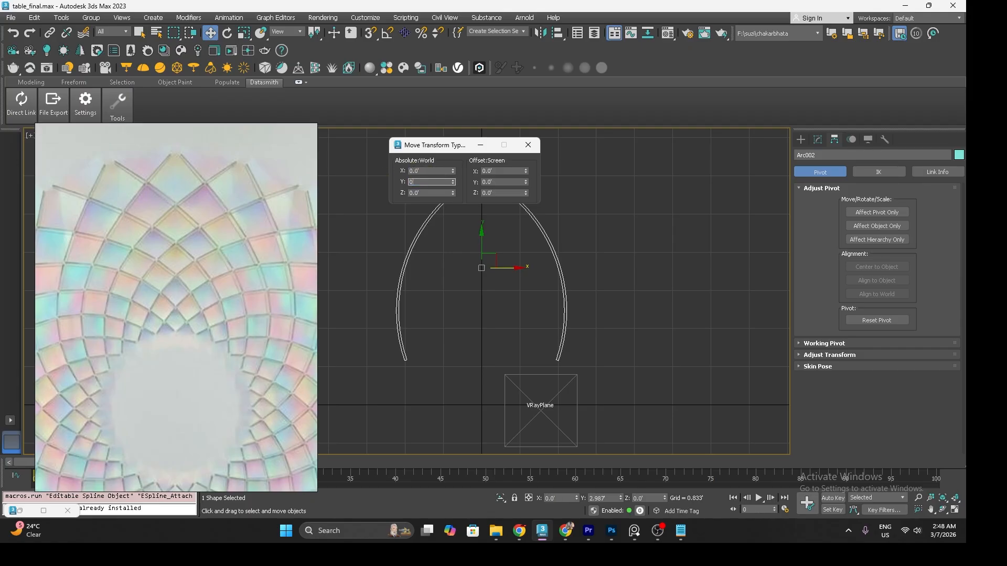
pyautogui.press('Tab')
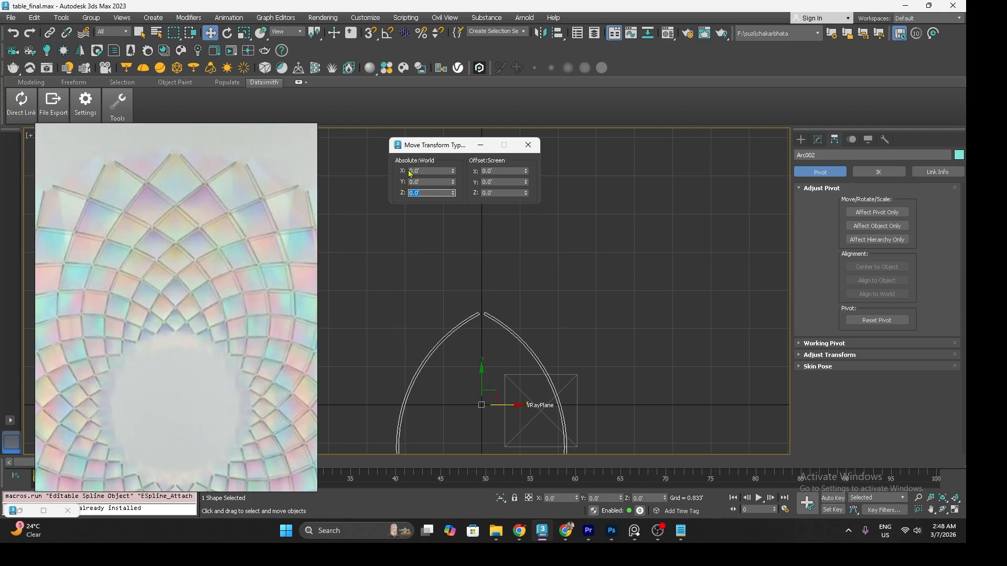
pyautogui.click(528, 145)
# - Move the arc shape up along Y to about 4.4', above the origin
pyautogui.scroll(-4, 498, 278)
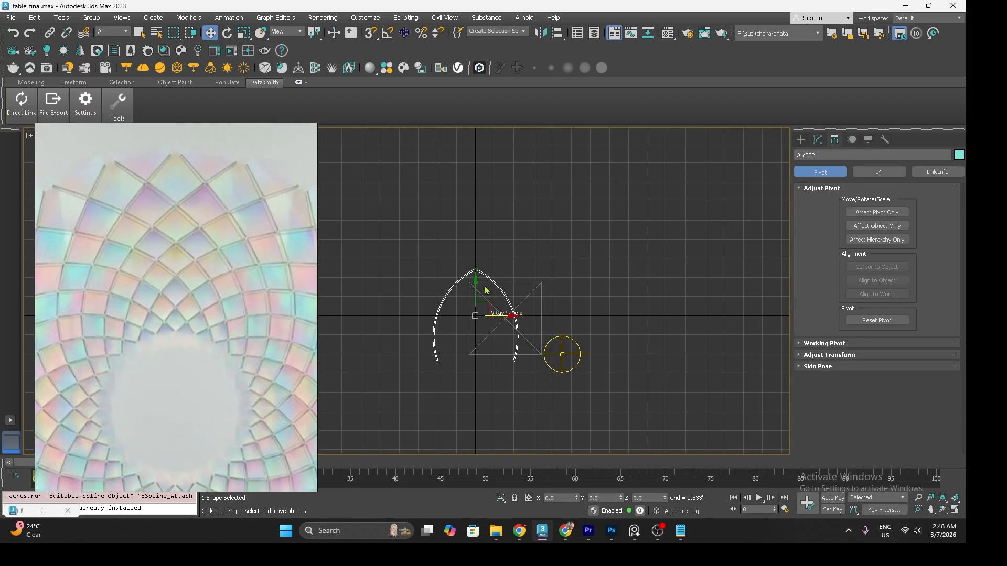
pyautogui.moveTo(479, 281); pyautogui.dragTo(480, 184)
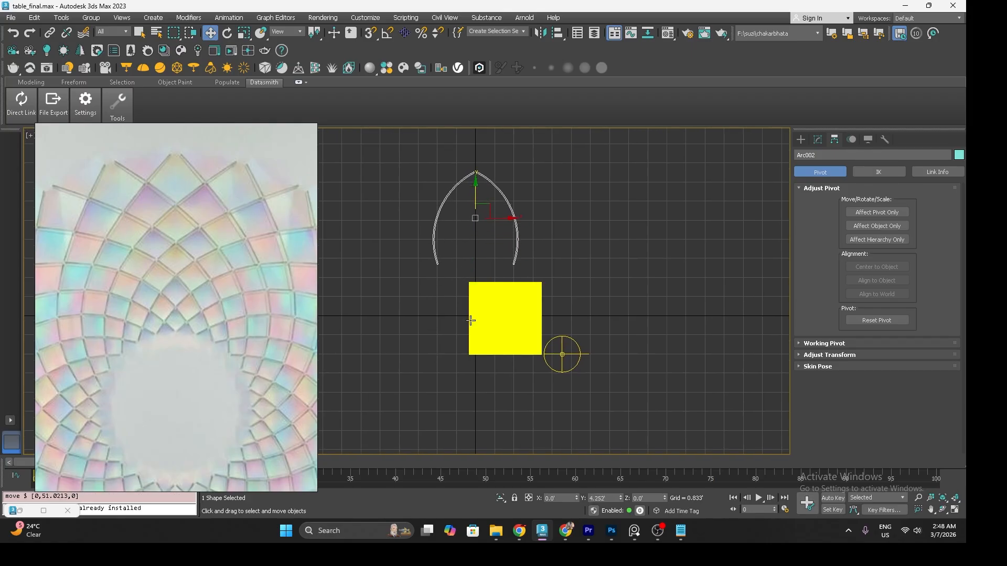
pyautogui.scroll(2, 448, 313)
pyautogui.scroll(-2, 470, 316)
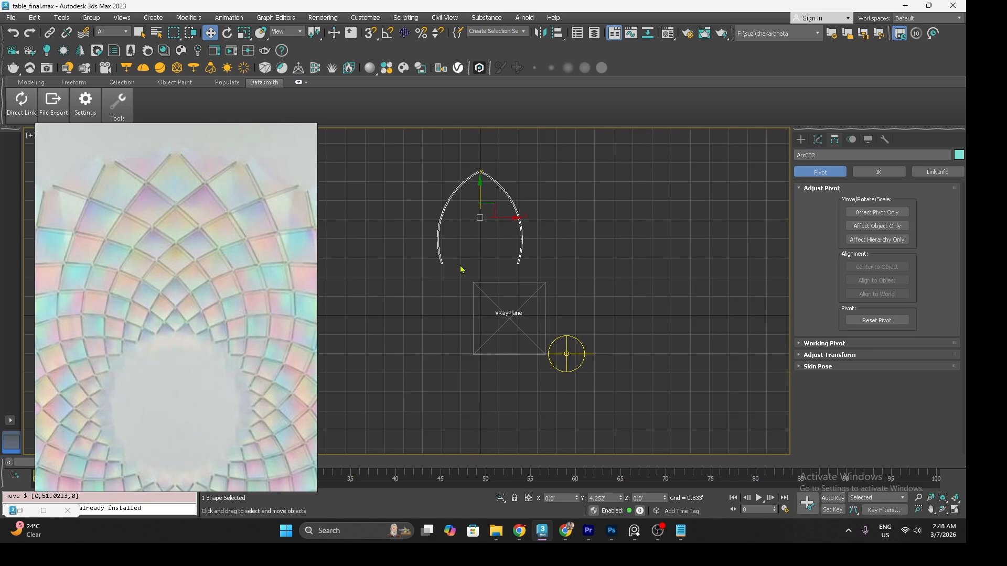
pyautogui.moveTo(480, 197); pyautogui.dragTo(481, 194)
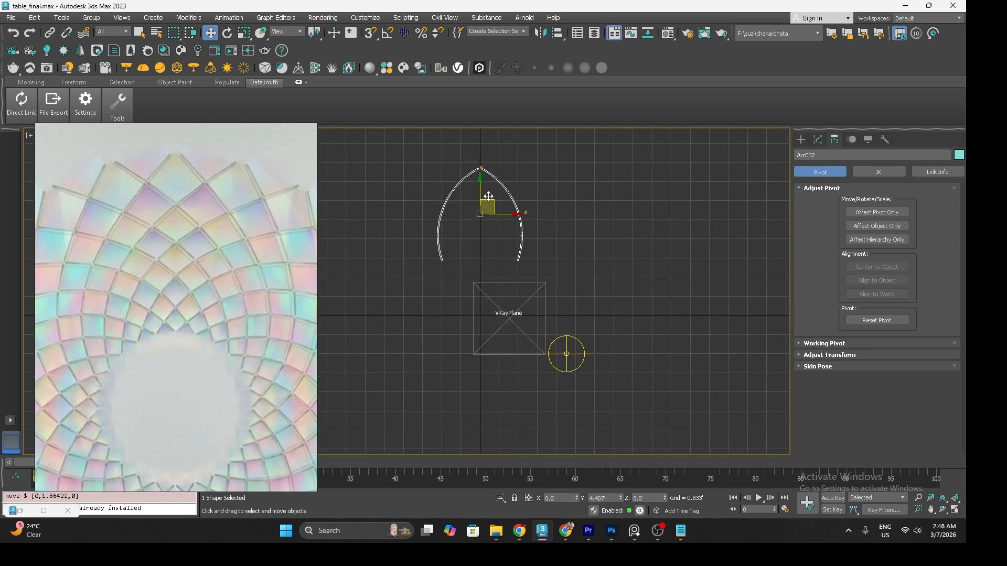
# - Try to raise the upper vertices of the arc shape along Y, and undo the move
pyautogui.click(817, 139)
pyautogui.click(800, 182)
pyautogui.click(820, 190)
pyautogui.moveTo(529, 171); pyautogui.dragTo(524, 218, button='middle')
pyautogui.moveTo(422, 200); pyautogui.dragTo(527, 253)
pyautogui.moveTo(503, 206); pyautogui.dragTo(499, 186)
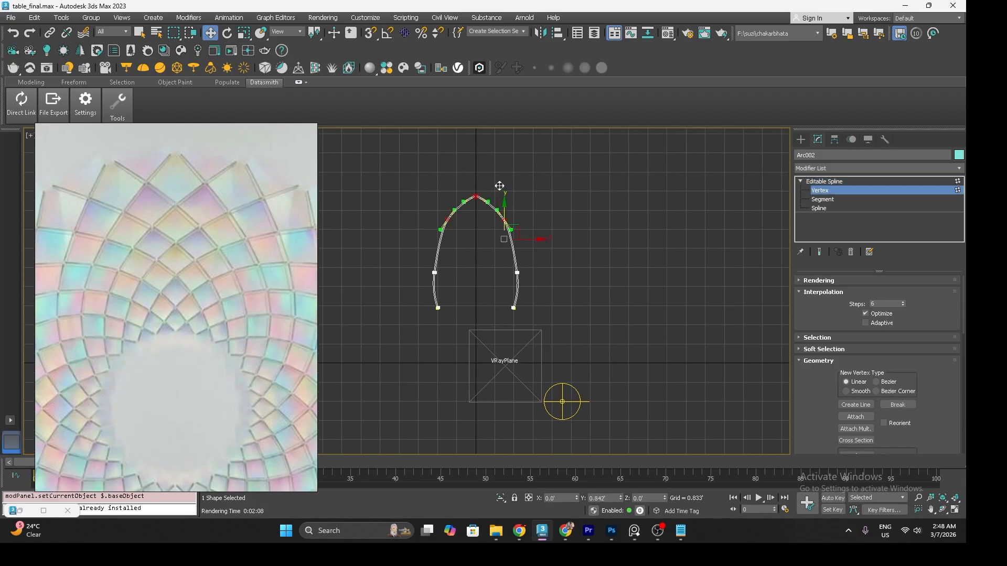
pyautogui.hotkey('ctrl', 'z')
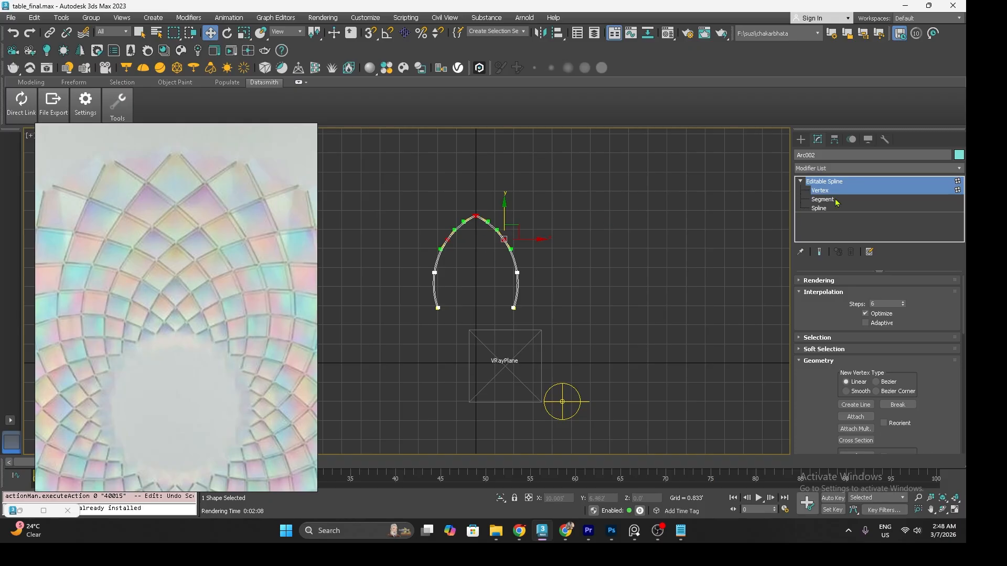
# - Stretch the whole arc shape along Y and move it up to about Y 5.1'
pyautogui.click(853, 181)
pyautogui.press('r')
pyautogui.moveTo(478, 224); pyautogui.dragTo(477, 216)
pyautogui.press('w')
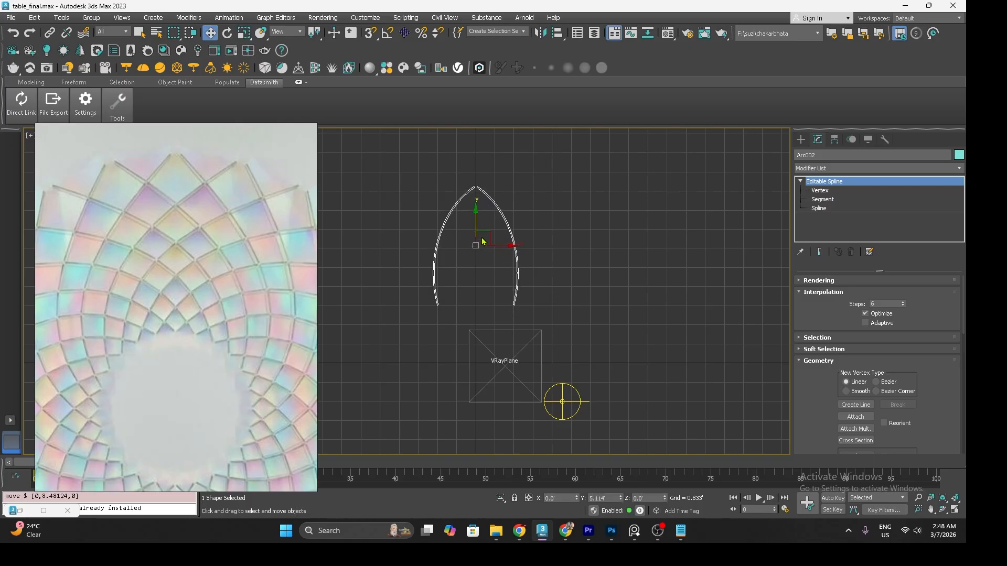
# - Add an FFD 3x3x3 modifier to the arcs and scale its middle row of control points along X to about 132%
pyautogui.click(824, 168)
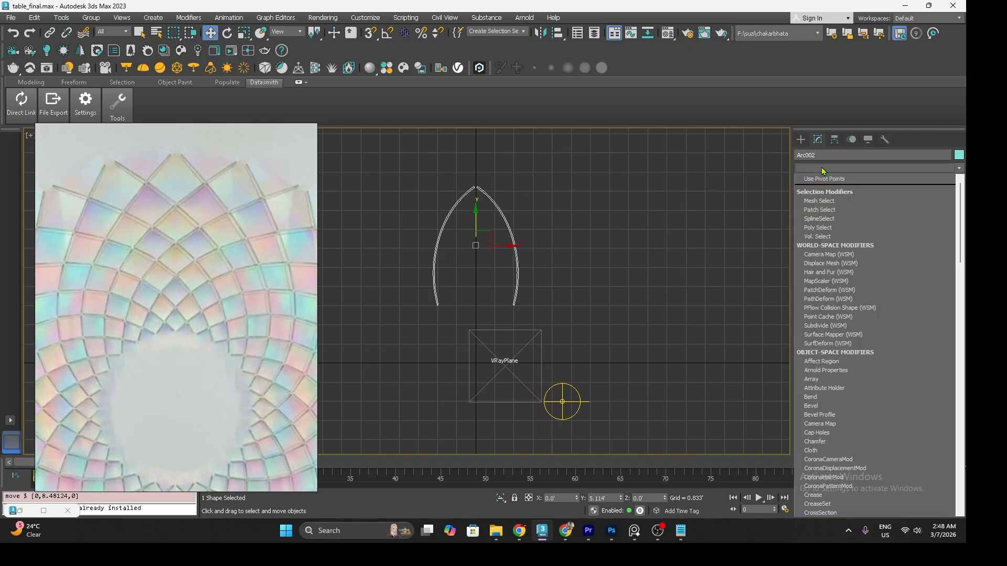
pyautogui.press('f')
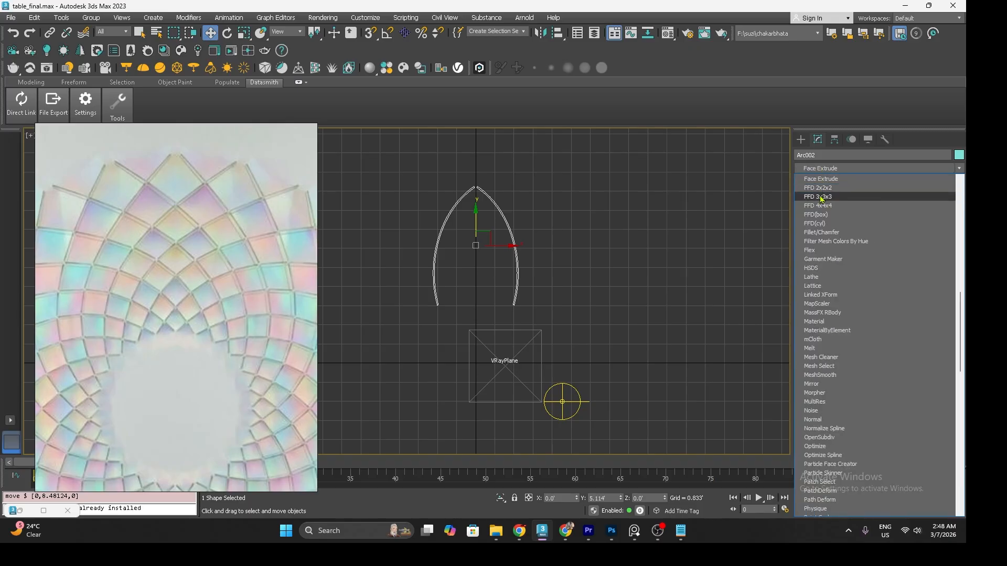
pyautogui.click(822, 197)
pyautogui.click(811, 182)
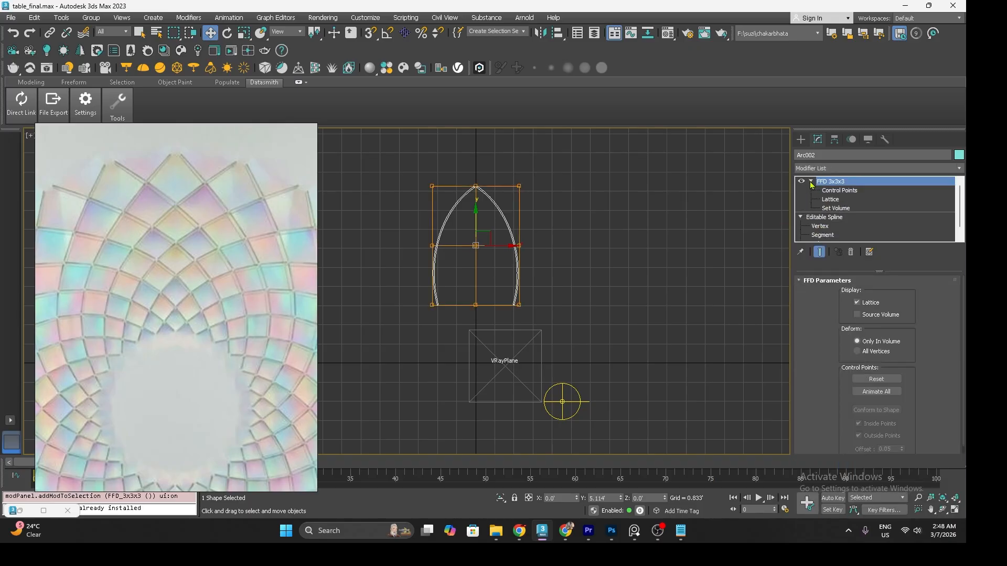
pyautogui.click(840, 191)
pyautogui.moveTo(411, 236); pyautogui.dragTo(553, 268)
pyautogui.press('r')
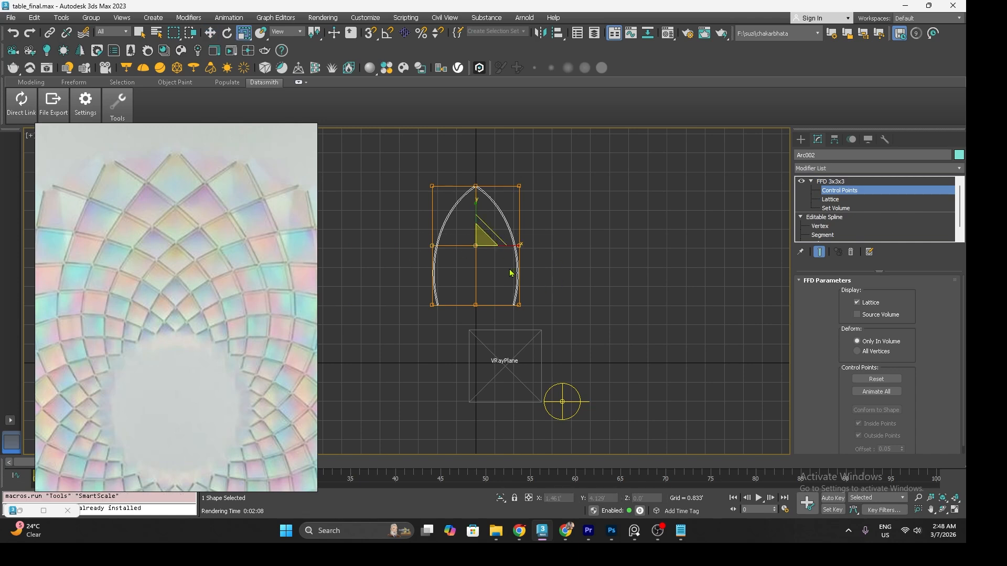
pyautogui.moveTo(521, 247); pyautogui.dragTo(533, 245)
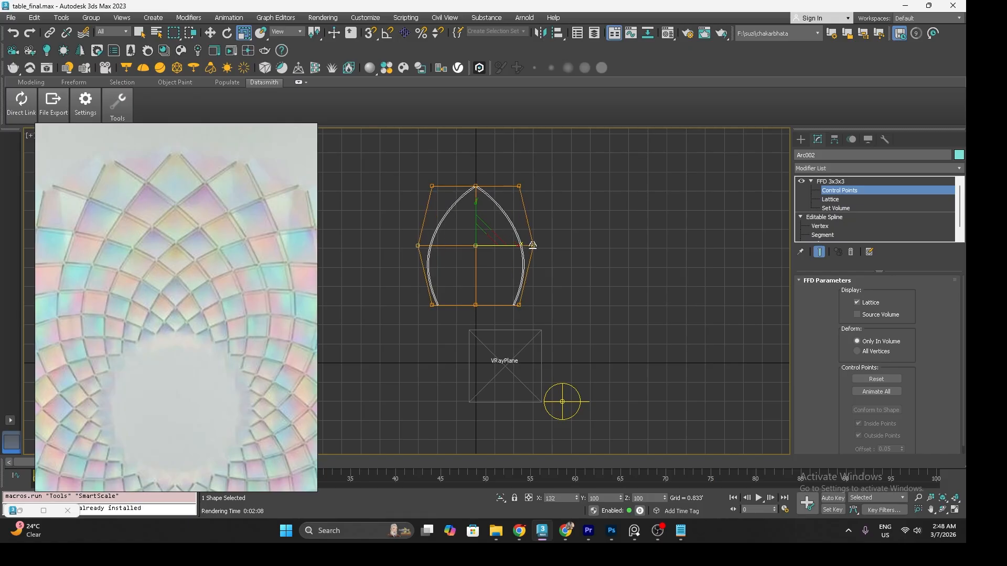
# - Raise the FFD lattice's top row of control points along Y and widen its middle row further for a pointed petal shape
pyautogui.moveTo(434, 173); pyautogui.dragTo(513, 214)
pyautogui.press('w')
pyautogui.moveTo(475, 161); pyautogui.dragTo(477, 151)
pyautogui.moveTo(391, 227); pyautogui.dragTo(527, 247)
pyautogui.press('r')
pyautogui.press('w')
pyautogui.moveTo(409, 161); pyautogui.dragTo(546, 206)
pyautogui.moveTo(460, 213); pyautogui.dragTo(468, 247, button='middle')
pyautogui.press('w')
pyautogui.moveTo(484, 184); pyautogui.dragTo(483, 168)
pyautogui.click(827, 183)
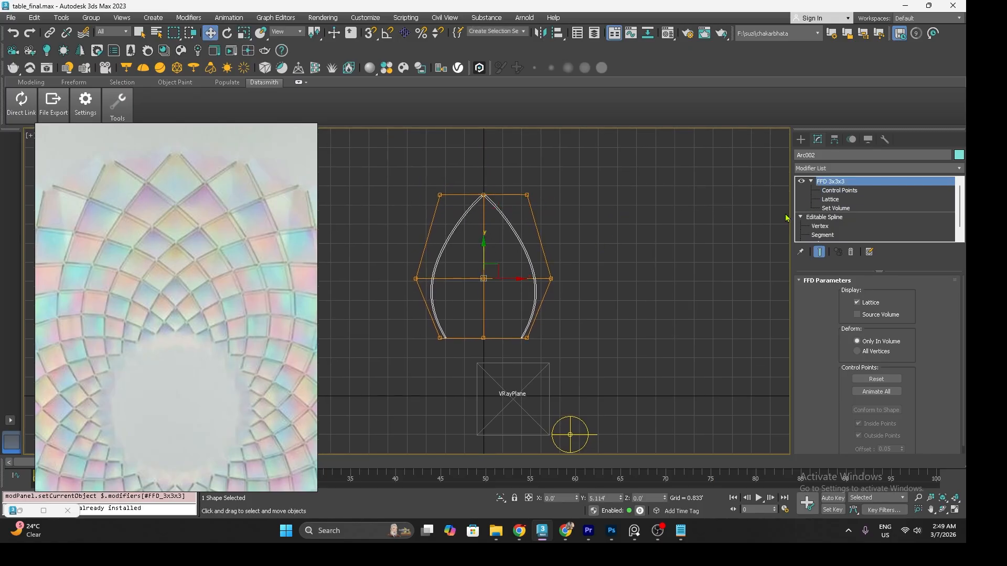
# - Convert the FFD-deformed arc shape to an editable spline
pyautogui.rightClick(485, 235)
pyautogui.moveTo(548, 369)
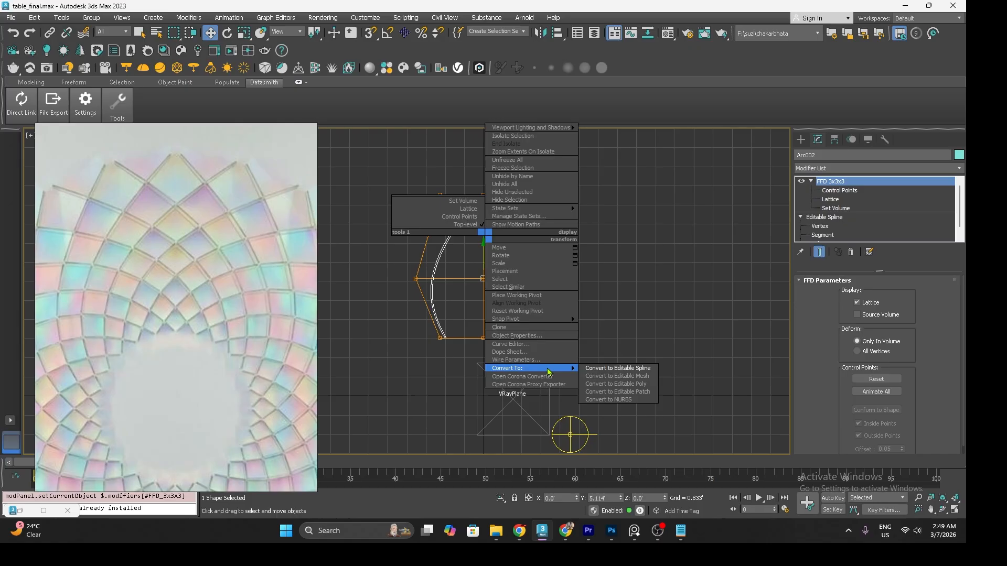
pyautogui.click(613, 373)
pyautogui.moveTo(559, 322); pyautogui.dragTo(566, 268, button='middle')
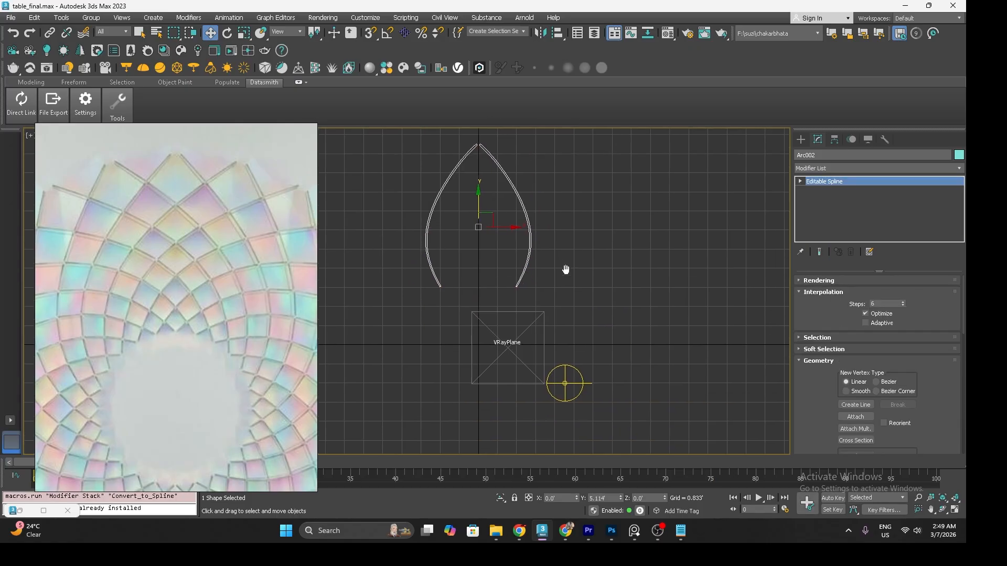
# - Move only the arc shape's pivot to the world origin by setting its absolute Y to 0
pyautogui.click(834, 139)
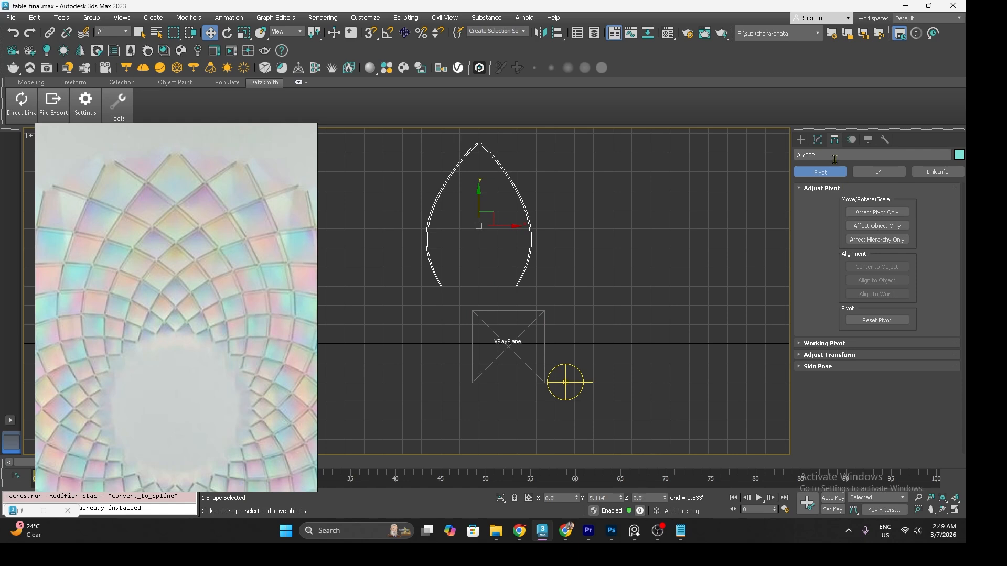
pyautogui.click(877, 212)
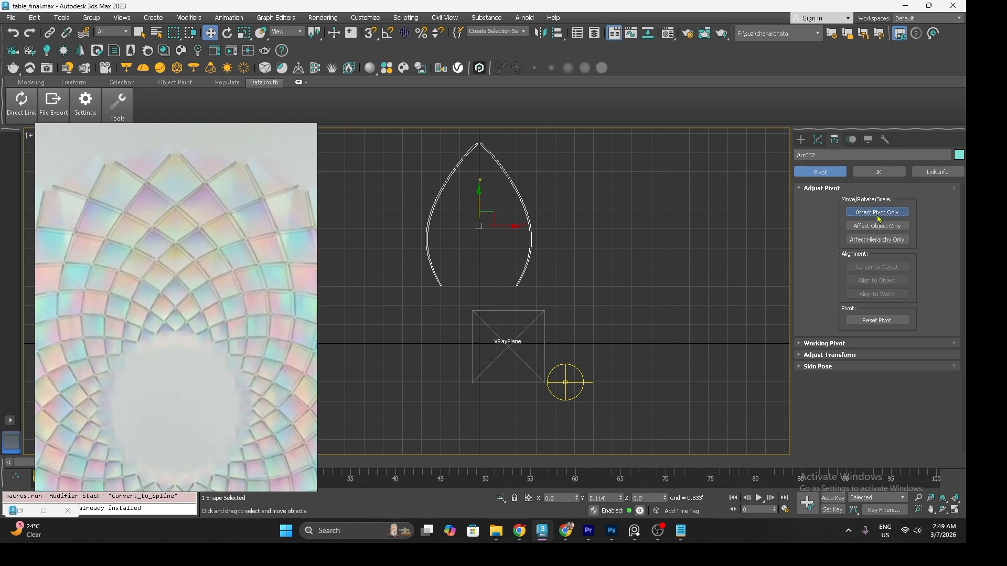
pyautogui.rightClick(210, 33)
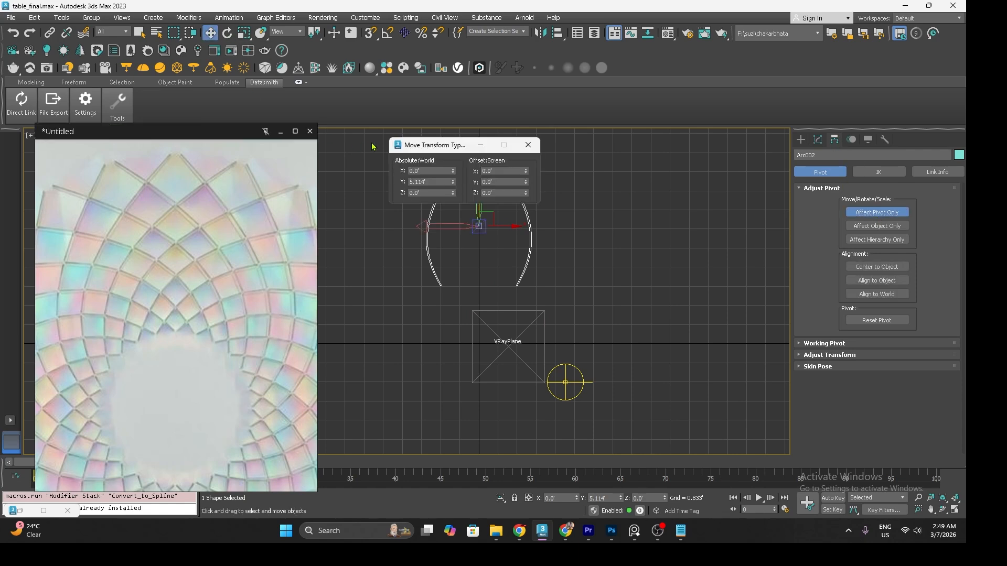
pyautogui.doubleClick(426, 181)
pyautogui.write('0')
pyautogui.press('Return')
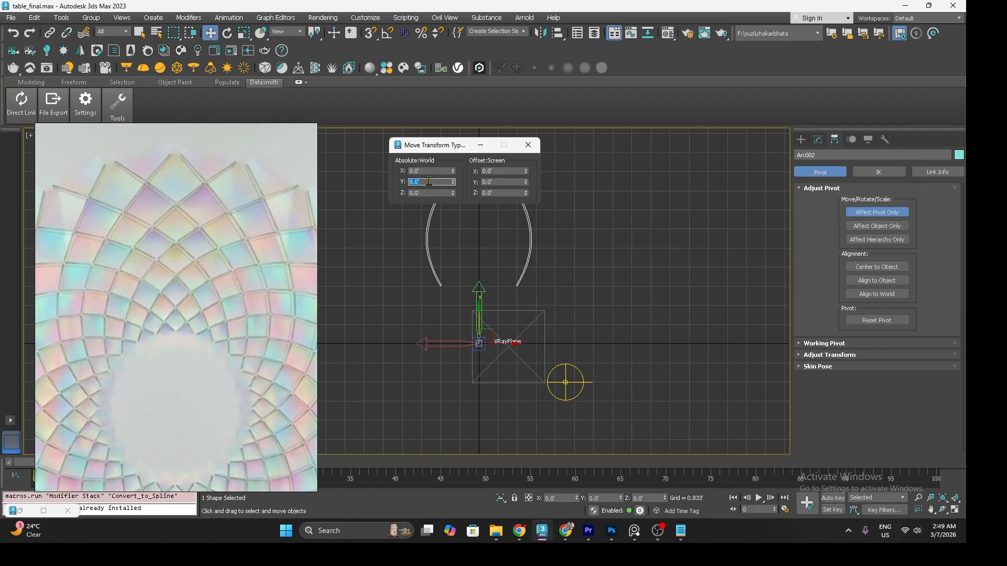
pyautogui.click(528, 145)
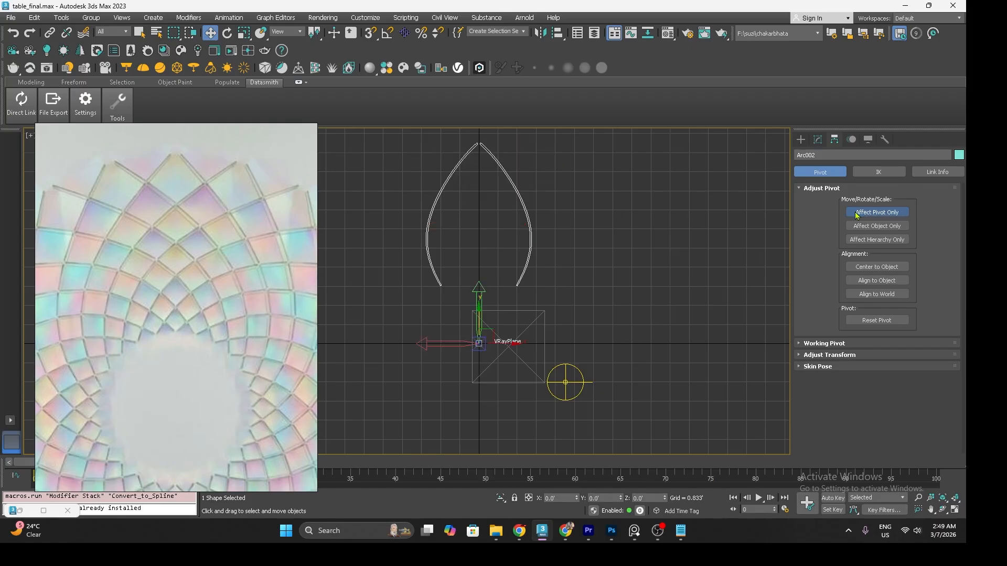
pyautogui.click(857, 215)
pyautogui.moveTo(600, 299); pyautogui.dragTo(636, 283, button='middle')
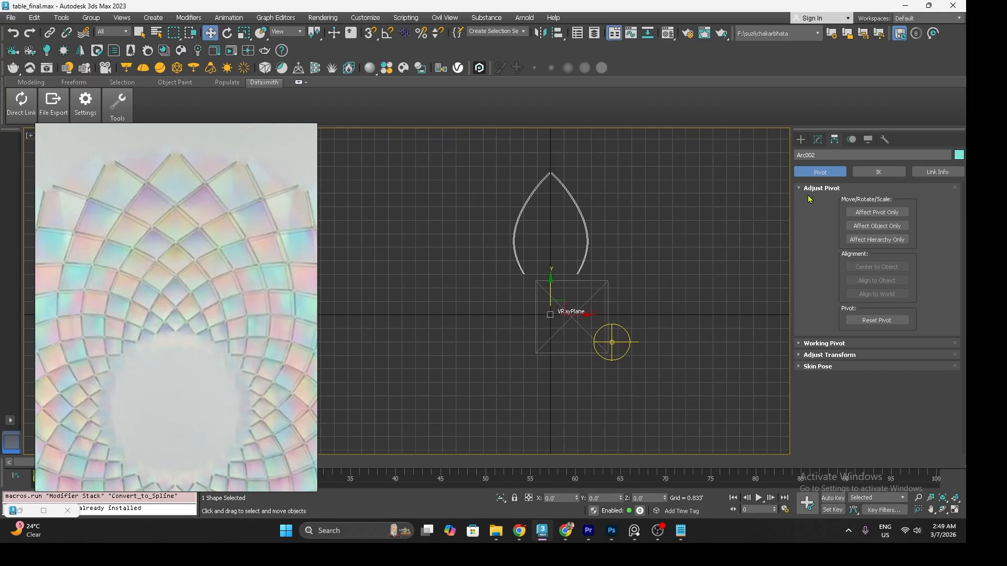
# - Extrude the arc shape by about 0.042' and check its thickness in perspective view
pyautogui.click(817, 140)
pyautogui.click(816, 169)
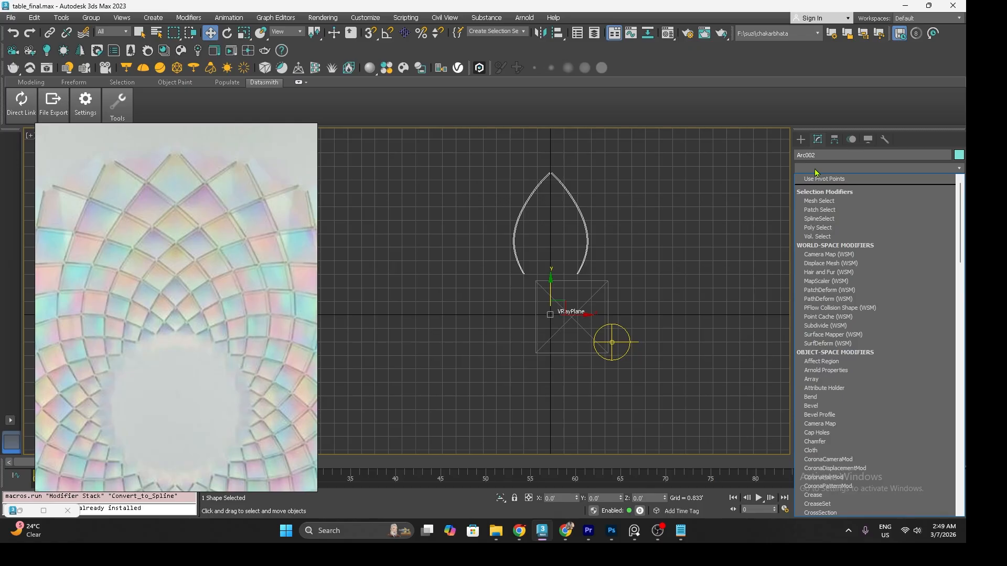
pyautogui.press('e')
pyautogui.click(823, 224)
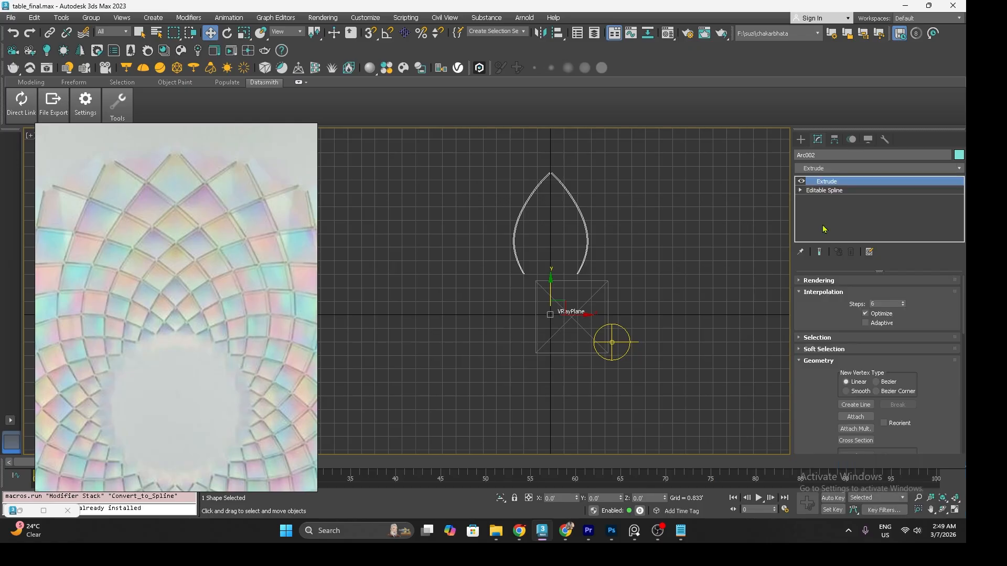
pyautogui.press('p')
pyautogui.moveTo(335, 301); pyautogui.dragTo(487, 288, button='middle')
pyautogui.scroll(5, 488, 288)
pyautogui.moveTo(904, 300)
pyautogui.mouseDown()
pyautogui.moveTo(904, 283)
pyautogui.moveTo(905, 294)
pyautogui.mouseUp()
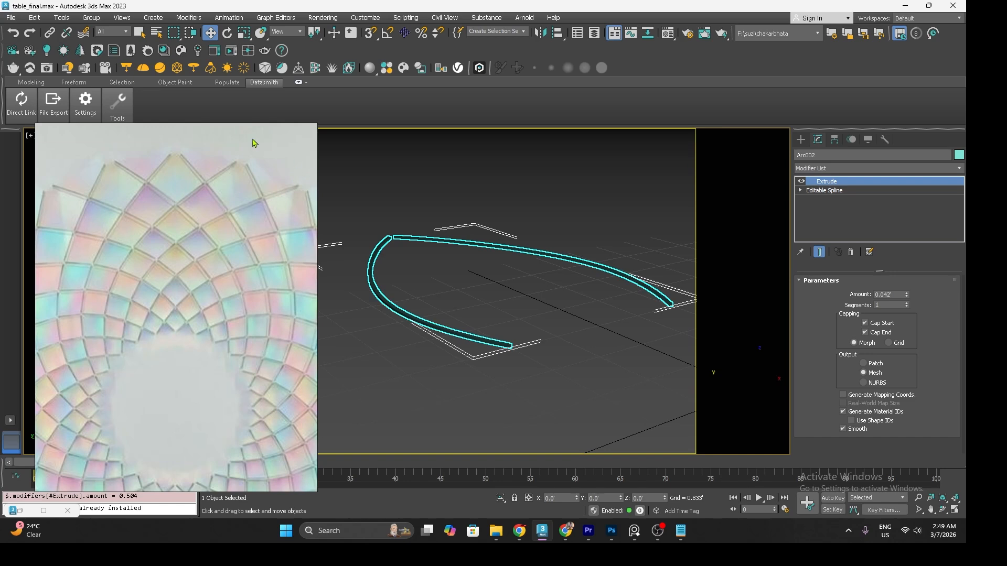
# - Start an array of the extruded arcs in top view with live preview turned on
pyautogui.moveTo(255, 142)
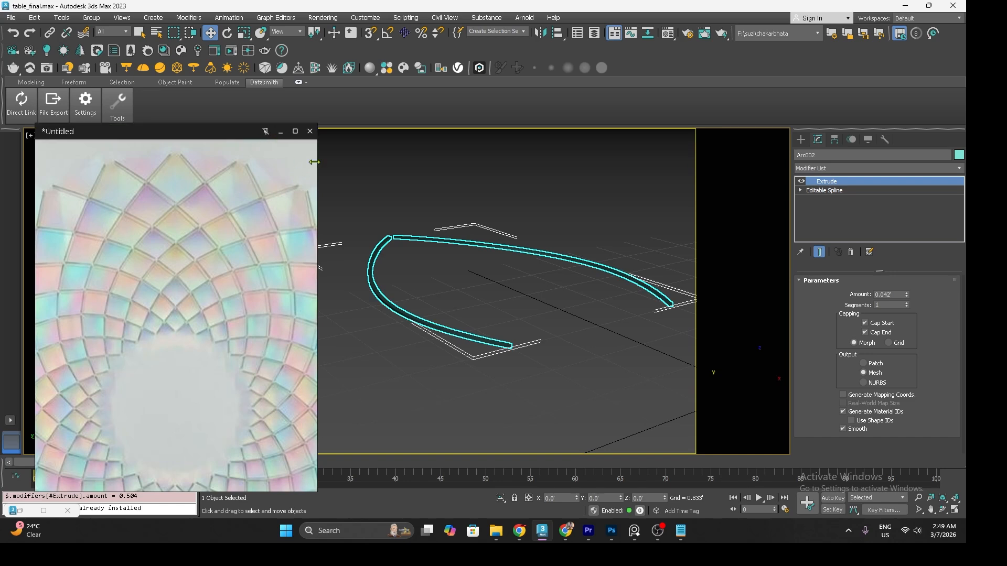
pyautogui.press('t')
pyautogui.moveTo(483, 289); pyautogui.dragTo(460, 289, button='middle')
pyautogui.click(62, 18)
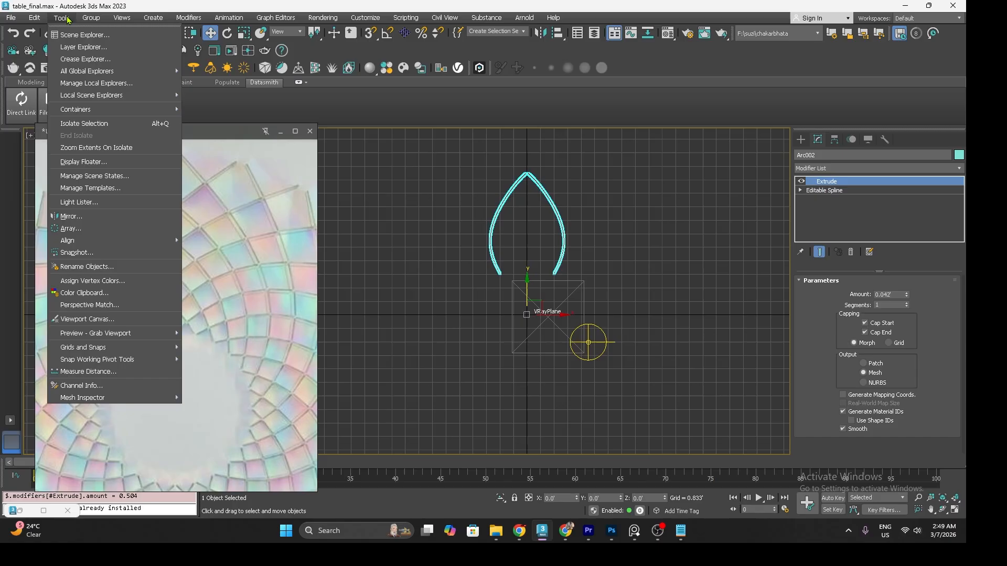
pyautogui.click(106, 234)
pyautogui.moveTo(472, 176); pyautogui.dragTo(703, 52)
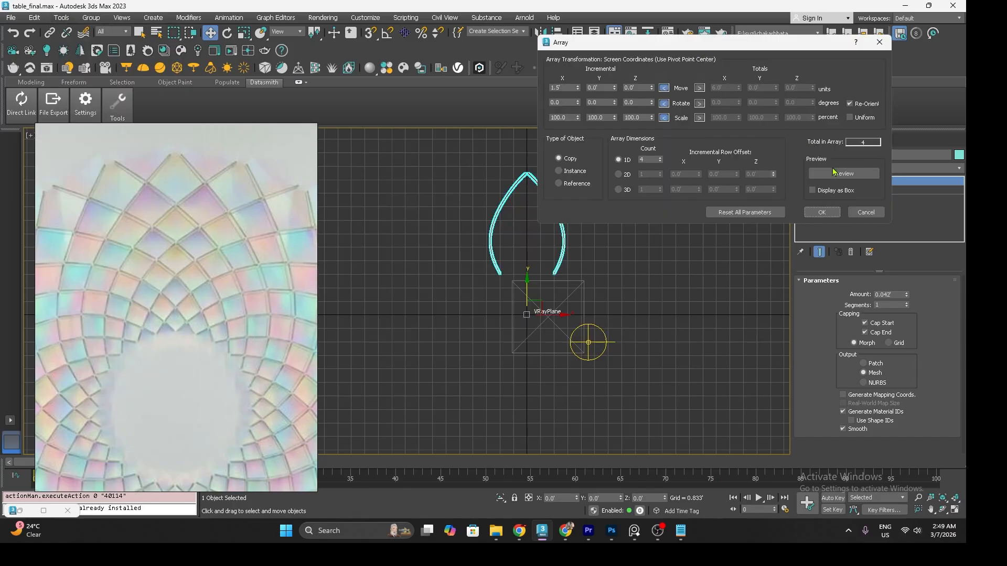
pyautogui.click(818, 178)
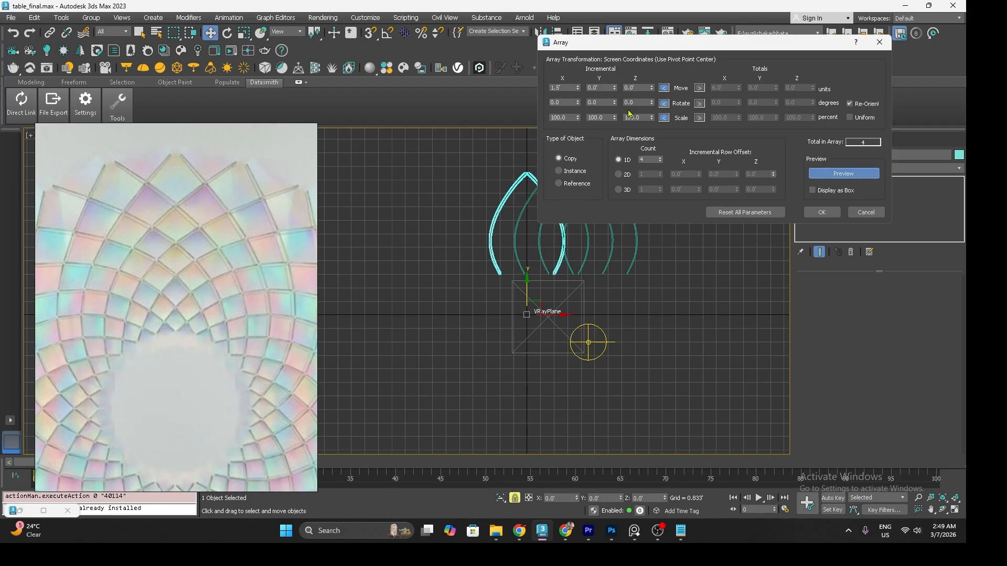
# - Reset the array's incremental X move to 0 and set its incremental Z rotation to 3 degrees, checking the full reference image
pyautogui.rightClick(576, 90)
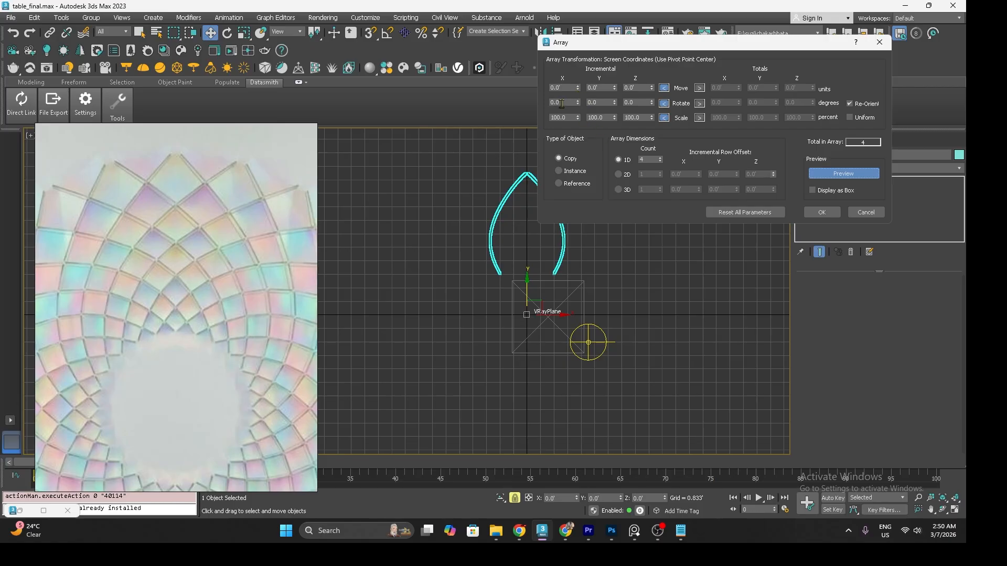
pyautogui.click(652, 102)
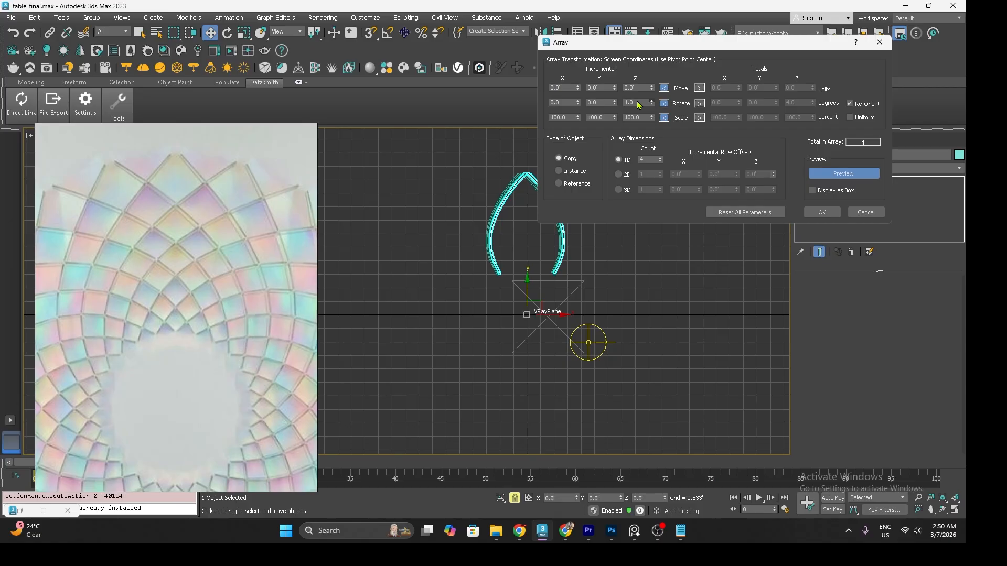
pyautogui.scroll(2, 637, 103)
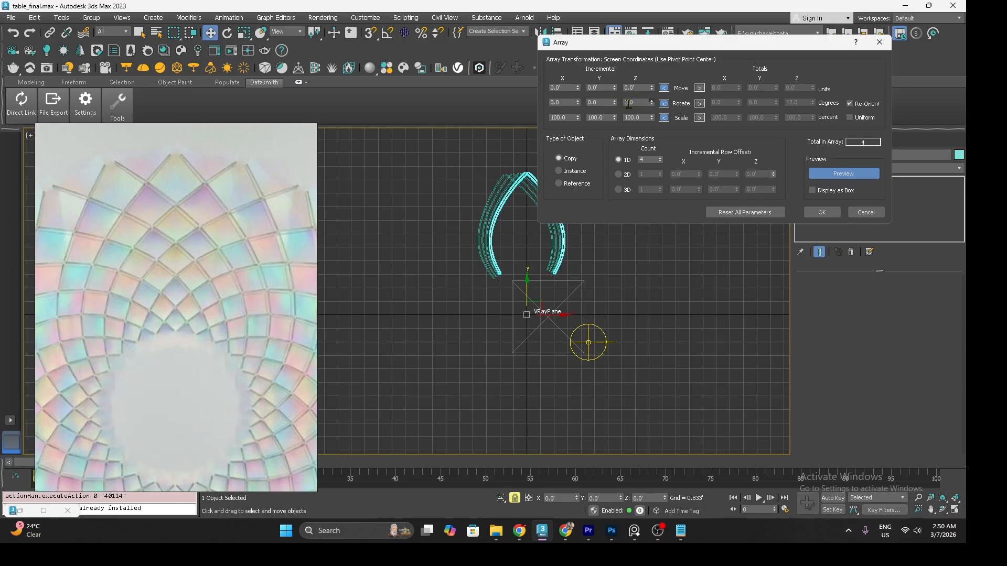
pyautogui.doubleClick(629, 104)
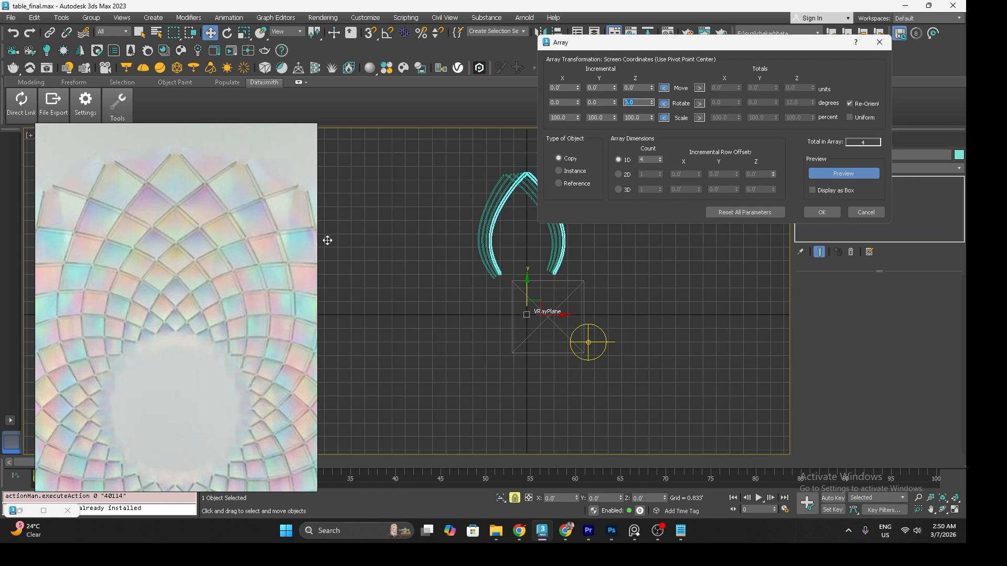
pyautogui.scroll(-3, 151, 315)
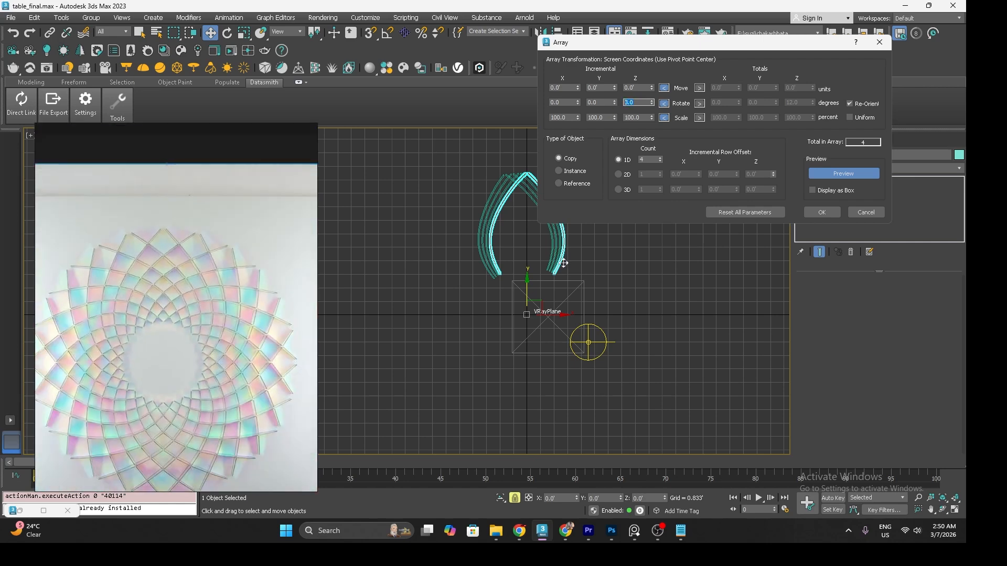
# - Try an array count of 24 with an incremental Z rotation calculated as 360/24
pyautogui.doubleClick(648, 160)
pyautogui.write('24')
pyautogui.press('Return')
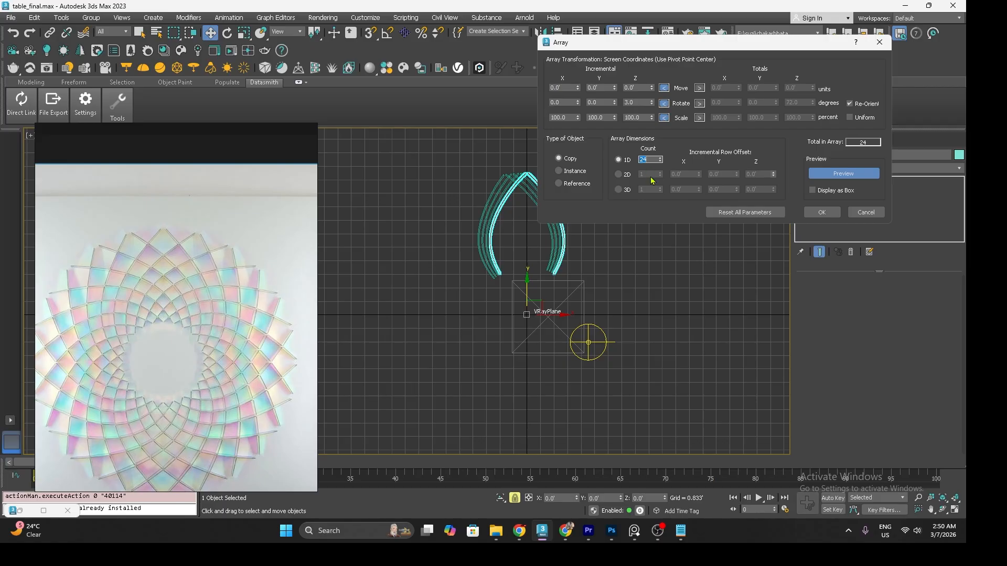
pyautogui.doubleClick(637, 103)
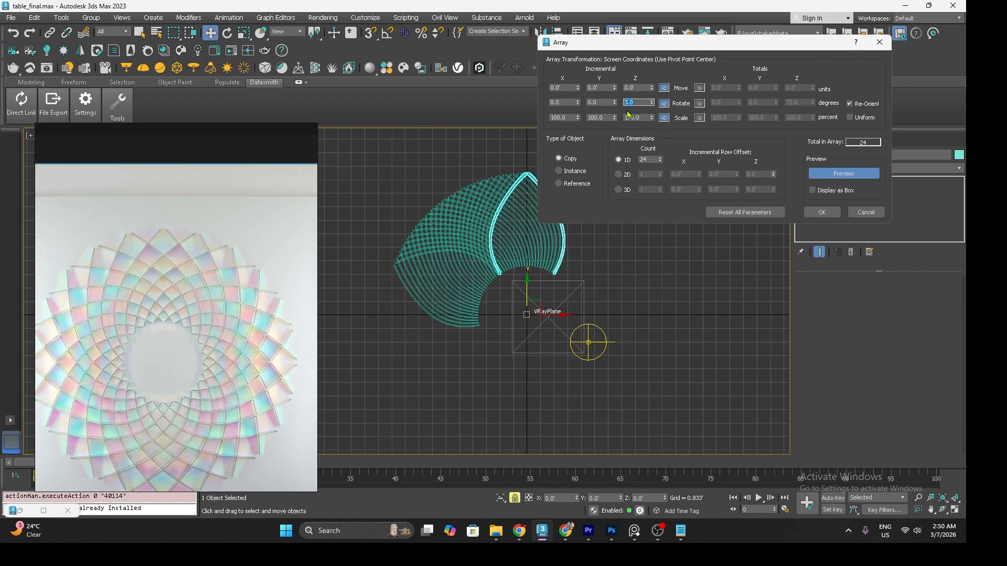
pyautogui.hotkey('ctrl', 'n')
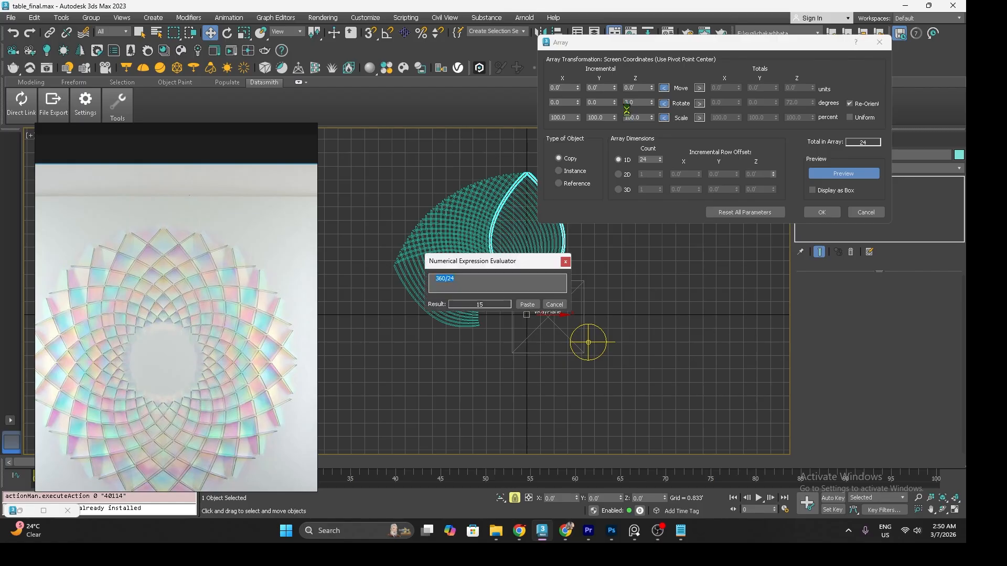
pyautogui.click(466, 279)
pyautogui.click(527, 304)
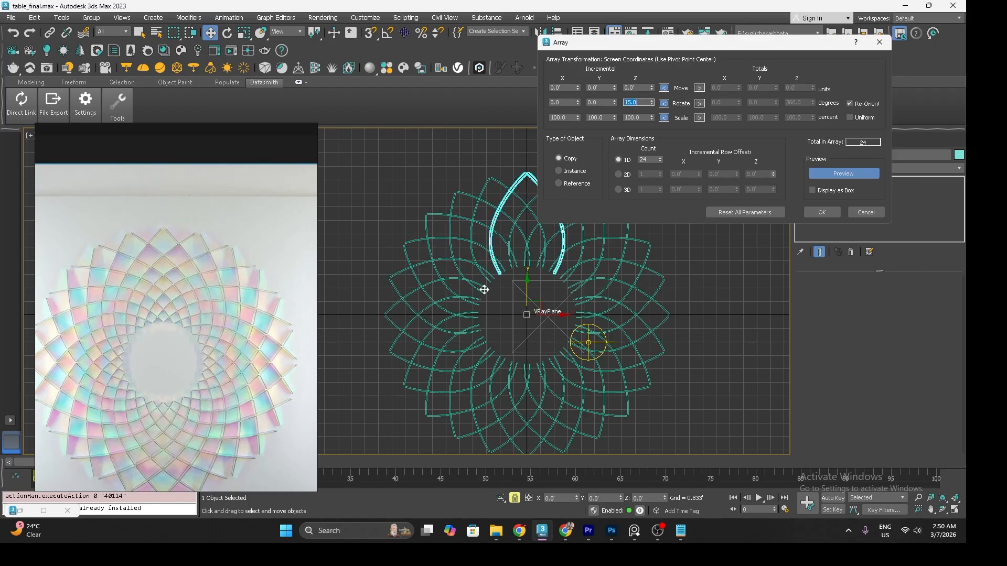
# - Create the array with a count of 20 and an incremental Z rotation calculated as 360/20
pyautogui.click(659, 162)
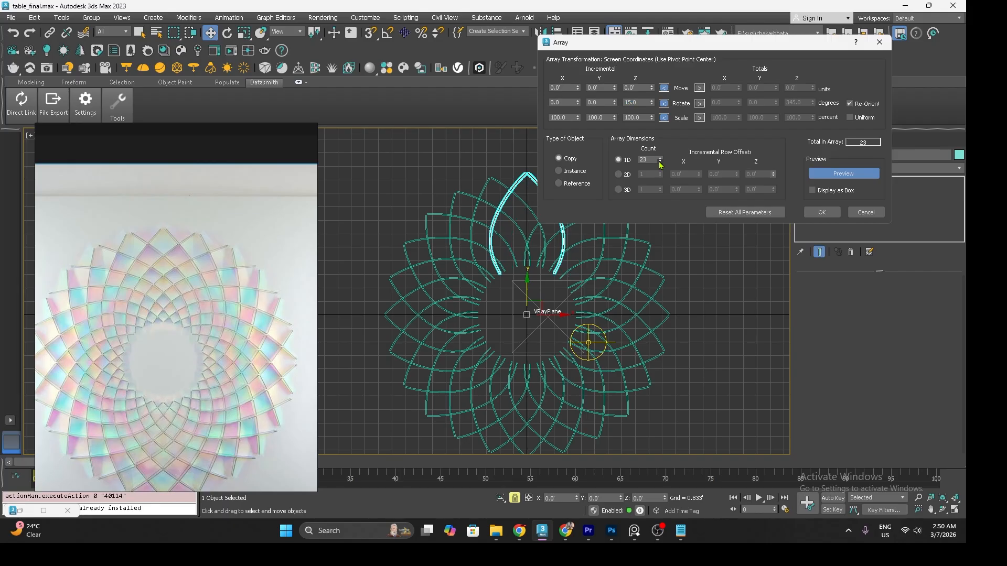
pyautogui.moveTo(649, 162); pyautogui.dragTo(649, 161)
pyautogui.moveTo(648, 160); pyautogui.dragTo(636, 160)
pyautogui.write('0')
pyautogui.press('Return')
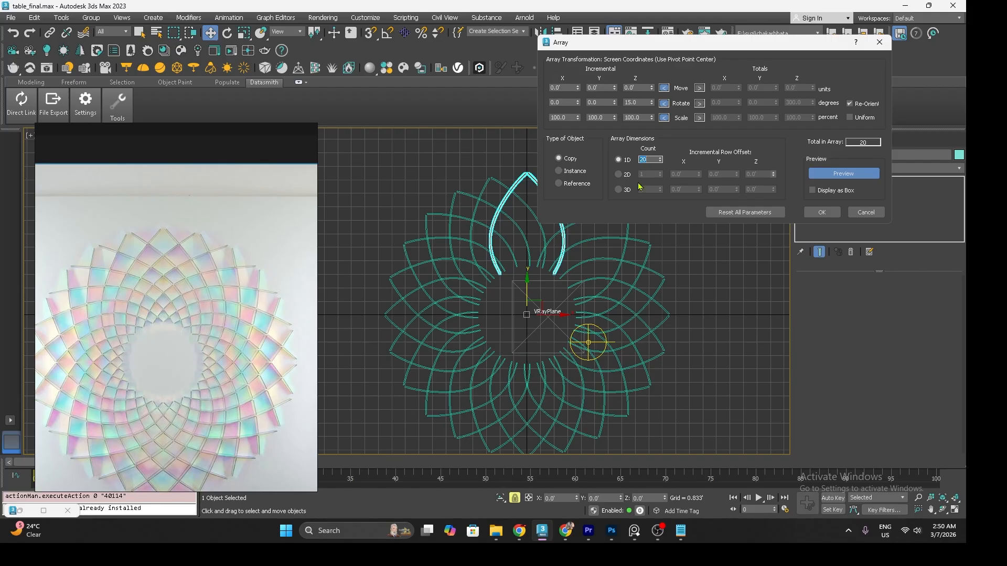
pyautogui.click(640, 103)
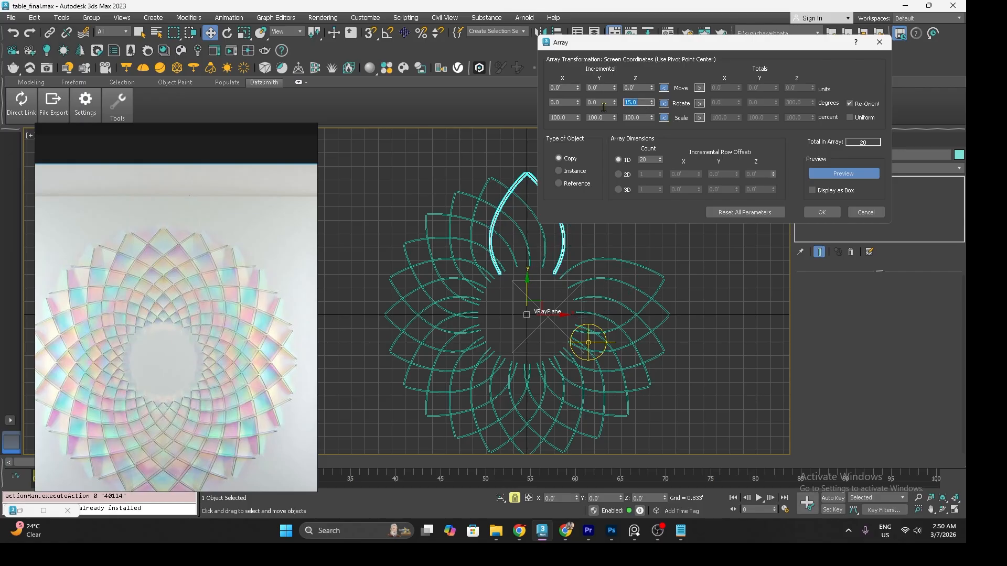
pyautogui.hotkey('ctrl', 'n')
pyautogui.moveTo(451, 282); pyautogui.dragTo(455, 281)
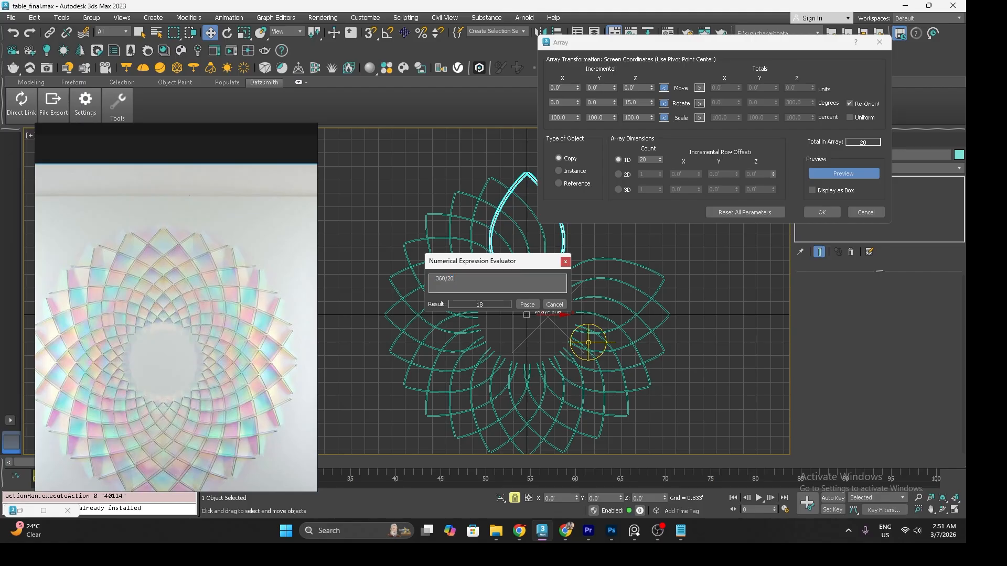
pyautogui.write('0')
pyautogui.press('Return')
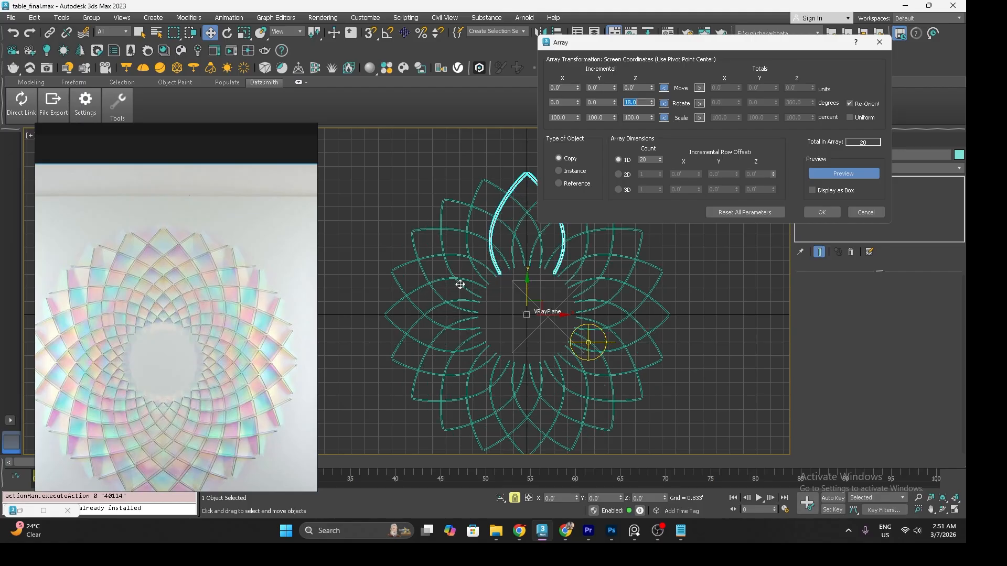
pyautogui.click(822, 213)
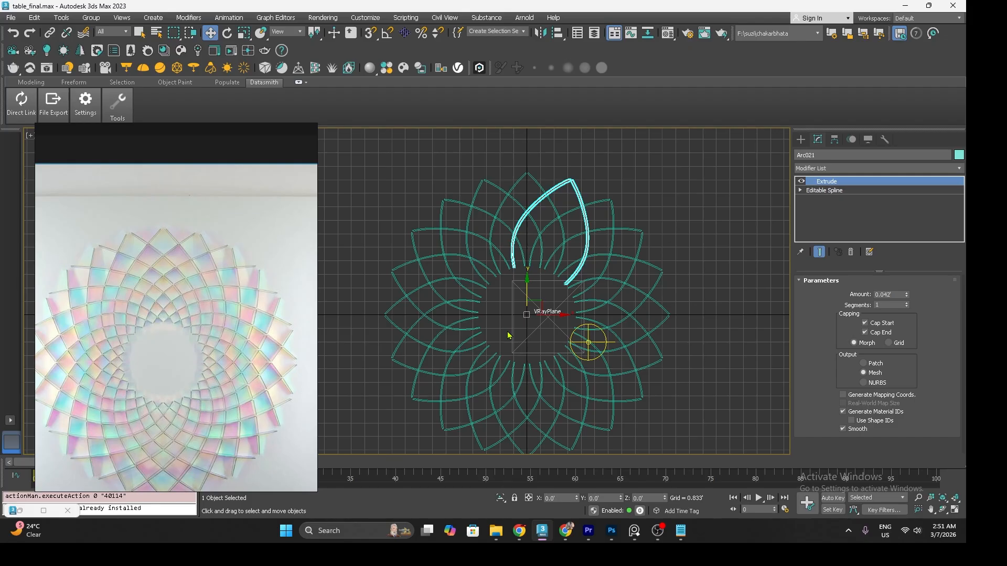
# - Examine the arrayed ring of strips from different angles in perspective and top views
pyautogui.press('p')
pyautogui.keyDown('alt'); pyautogui.moveTo(538, 340); pyautogui.dragTo(461, 327, button='middle'); pyautogui.keyUp('alt')
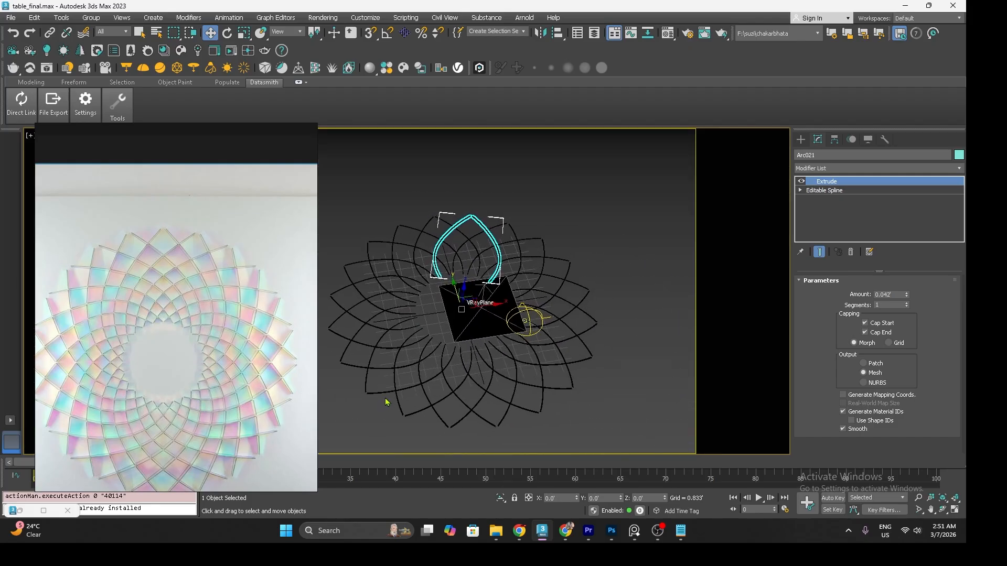
pyautogui.scroll(-3, 388, 400)
pyautogui.scroll(3, 391, 398)
pyautogui.keyDown('alt'); pyautogui.moveTo(466, 388); pyautogui.dragTo(471, 363, button='middle'); pyautogui.keyUp('alt')
pyautogui.press('t')
pyautogui.press('p')
pyautogui.scroll(-2, 359, 226)
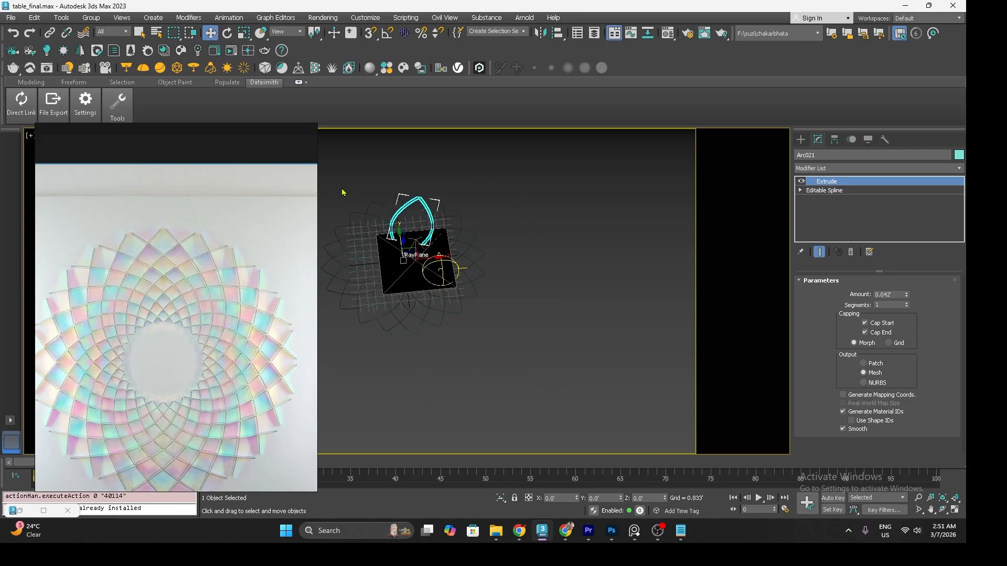
# - Select the whole ring of arrayed strips together and take the central V-Ray plane out of the selection
pyautogui.moveTo(343, 190); pyautogui.dragTo(363, 211, button='middle')
pyautogui.moveTo(342, 192); pyautogui.dragTo(525, 383)
pyautogui.scroll(5, 417, 255)
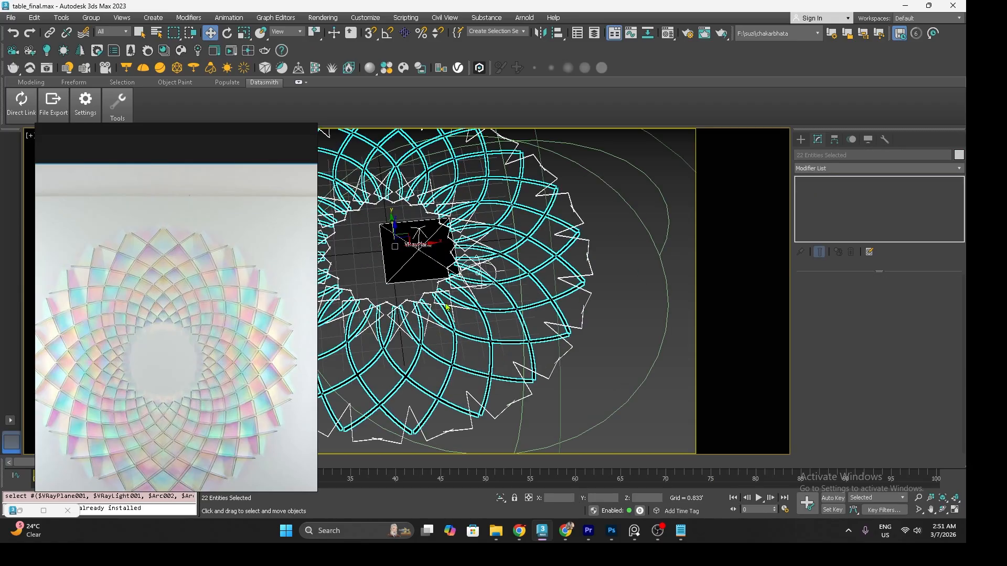
pyautogui.keyDown('alt'); pyautogui.click(411, 231); pyautogui.keyUp('alt')
pyautogui.scroll(-5, 456, 309)
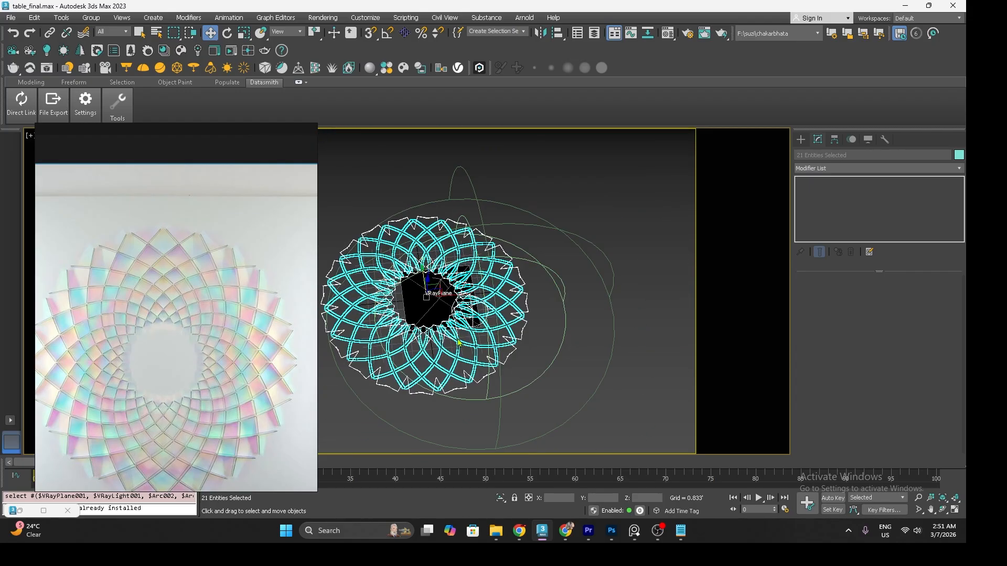
pyautogui.hotkey('ctrl', 'z')
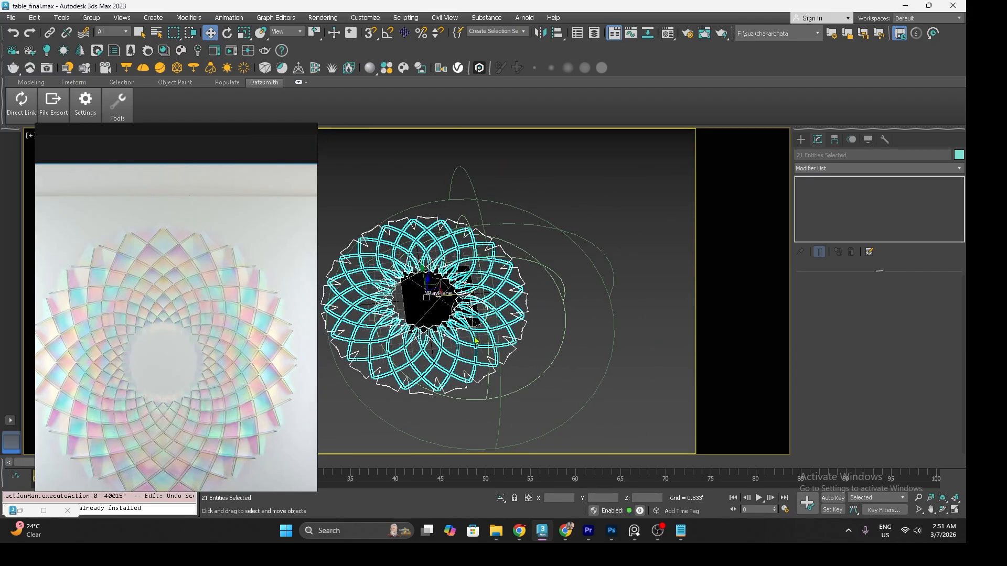
# - Change the first material slot from Physical Material to VRayMtl
pyautogui.press('m')
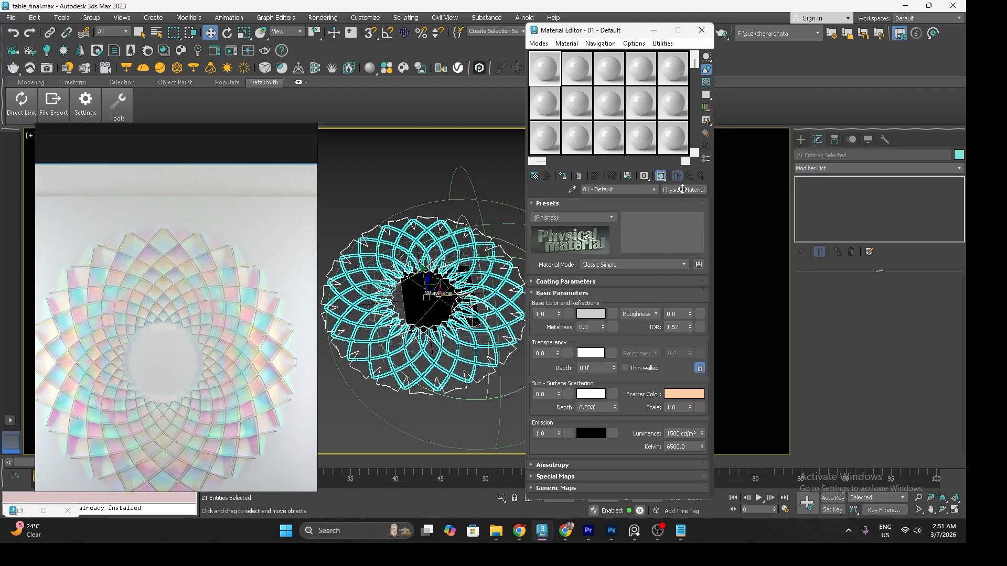
pyautogui.click(682, 190)
pyautogui.moveTo(348, 138); pyautogui.dragTo(610, 134)
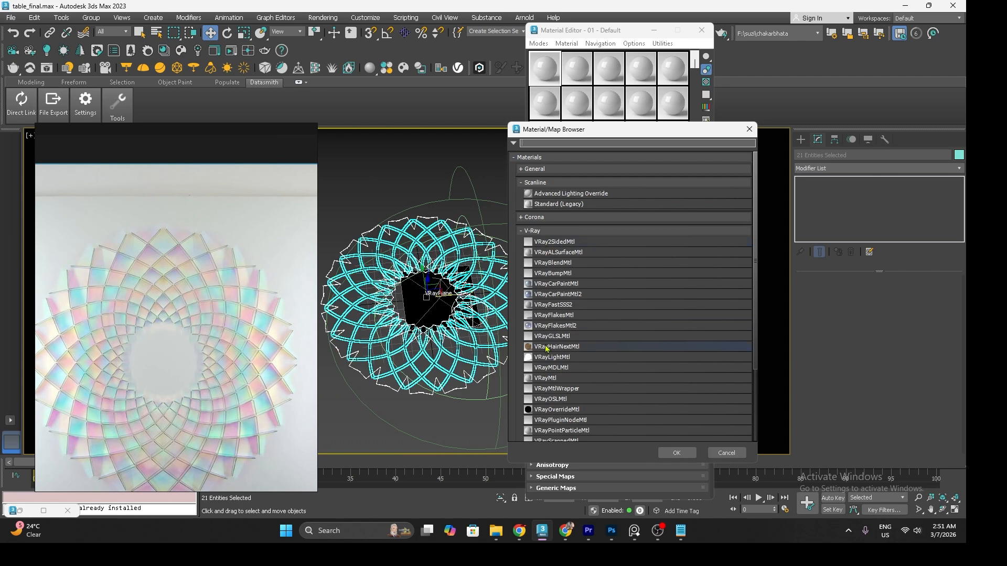
pyautogui.click(548, 378)
pyautogui.doubleClick(548, 378)
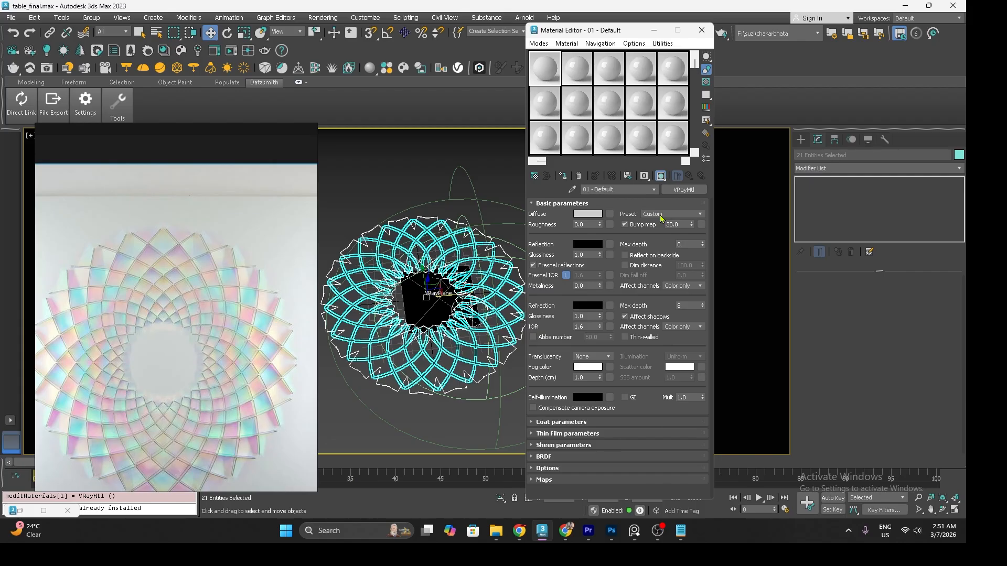
# - Apply the Glass (Frosted) preset to the VRayMtl and assign the material to the selected strips
pyautogui.click(662, 216)
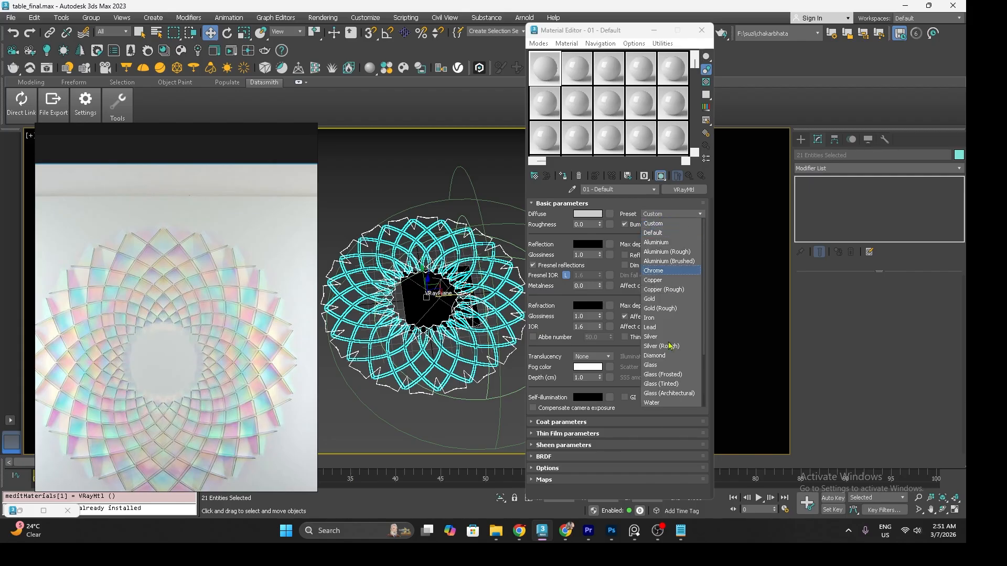
pyautogui.click(670, 374)
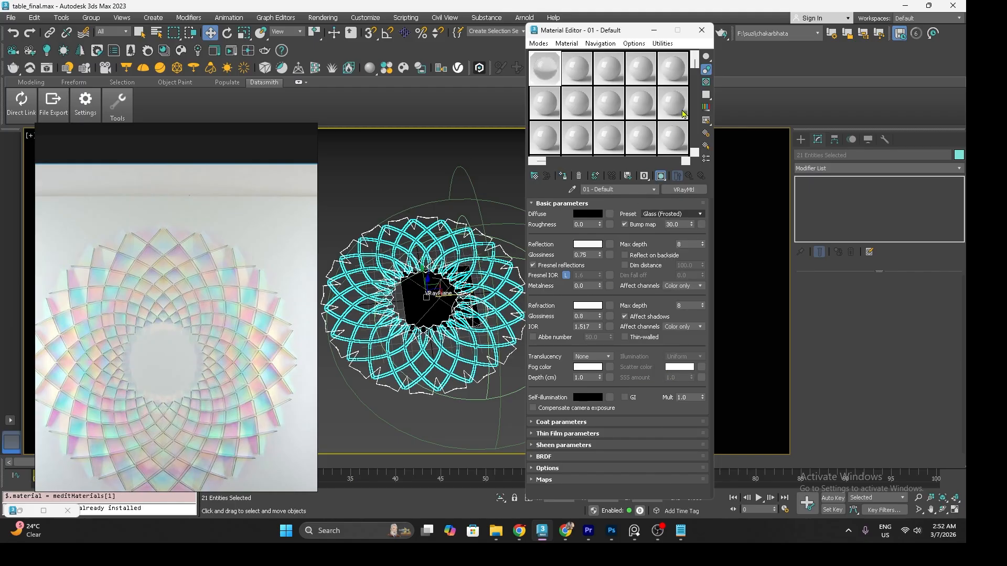
pyautogui.click(702, 30)
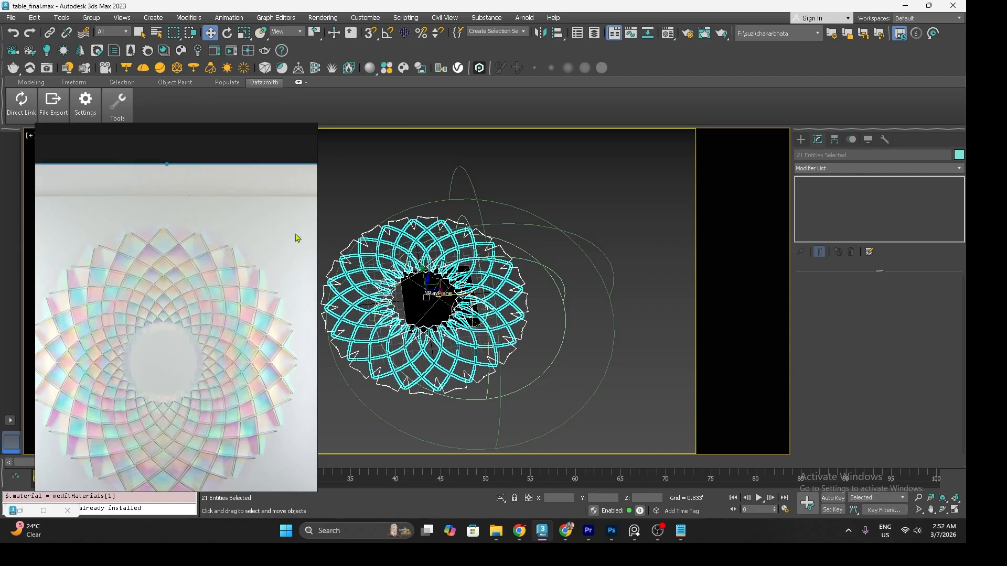
# - Minimize the reference image, frame the whole ring in perspective view and start a V-Ray render
pyautogui.click(281, 132)
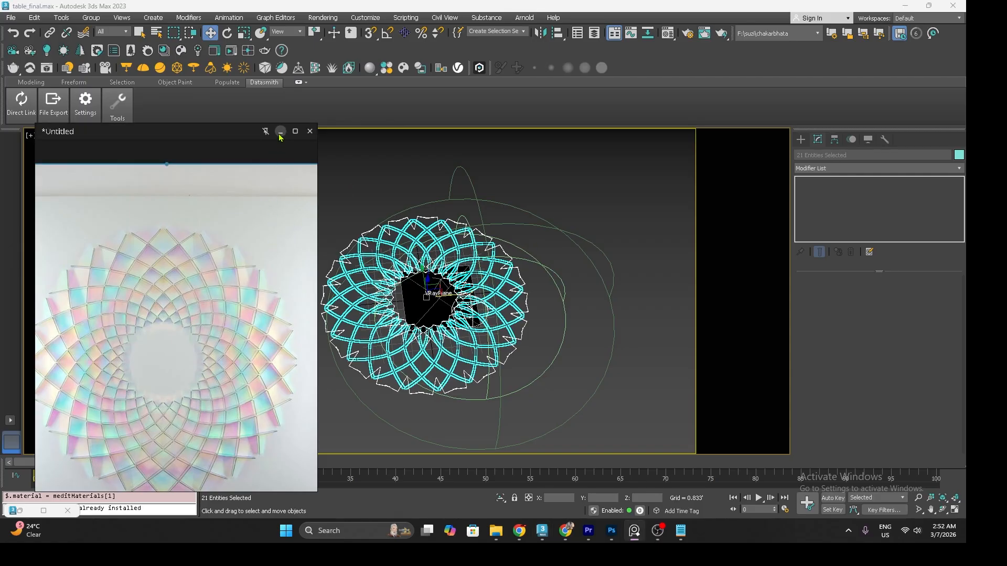
pyautogui.scroll(2, 477, 318)
pyautogui.scroll(2, 400, 267)
pyautogui.moveTo(401, 270); pyautogui.dragTo(402, 256, button='middle')
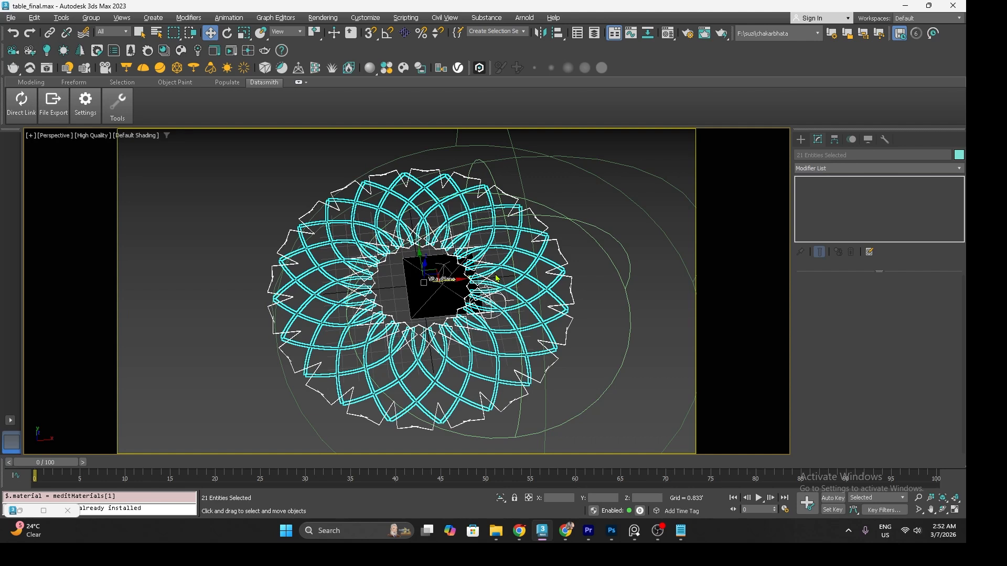
pyautogui.hotkey('shift', 'q')
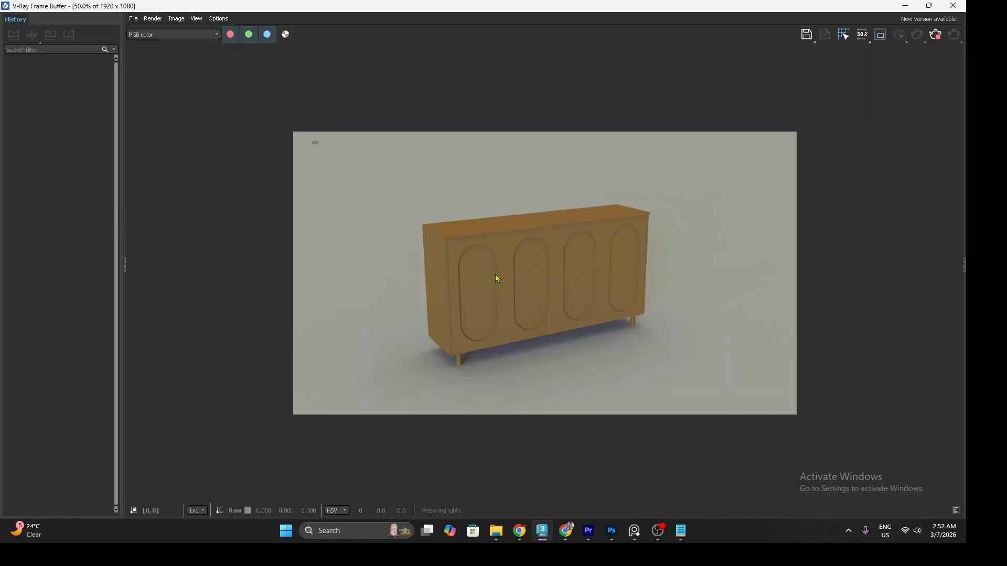